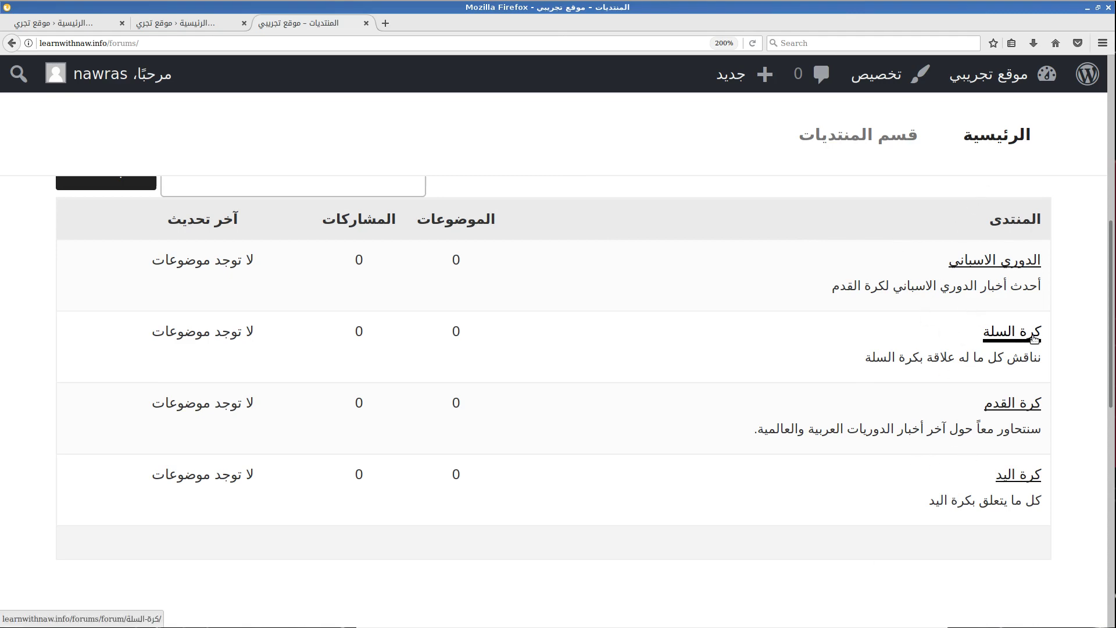
Step: Examine the forum names, descriptions and topic columns listed on the public forums page
drag(847, 367, 1050, 482)
drag(910, 514, 1072, 509)
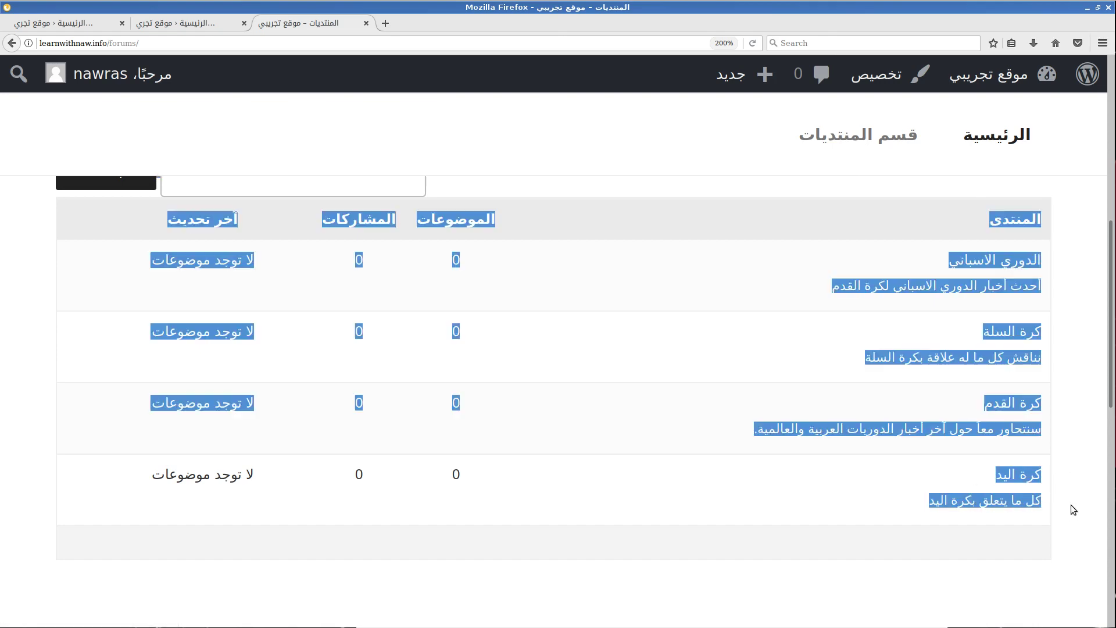
click(821, 289)
drag(926, 260, 1054, 291)
click(682, 207)
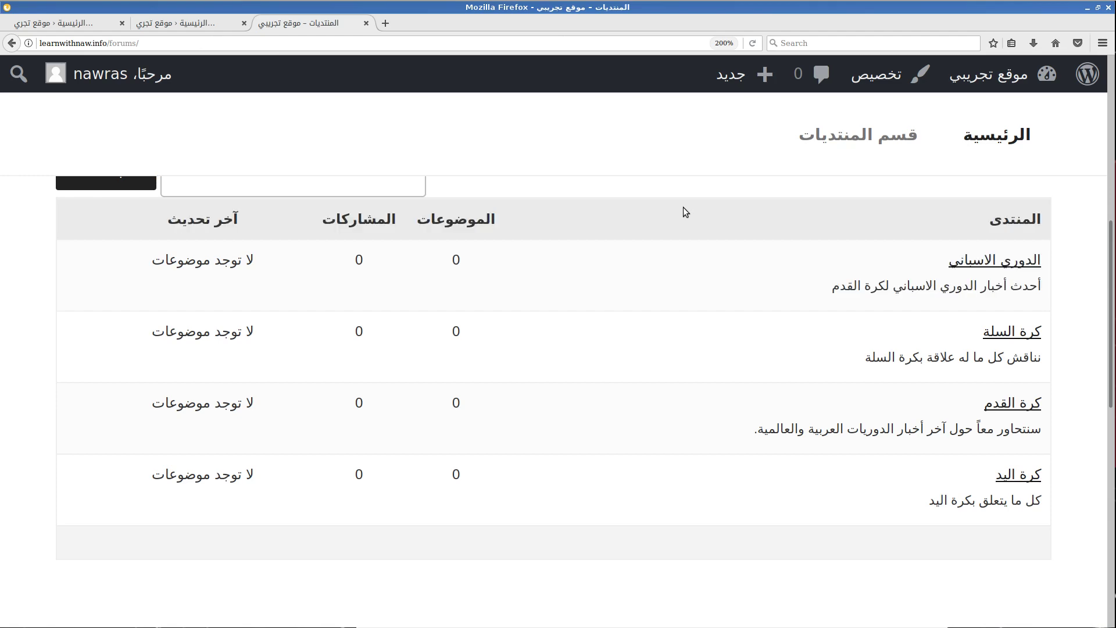
scroll(682, 207, up, 1)
scroll(682, 207, down, 2)
scroll(683, 207, up, 1)
scroll(685, 211, up, 2)
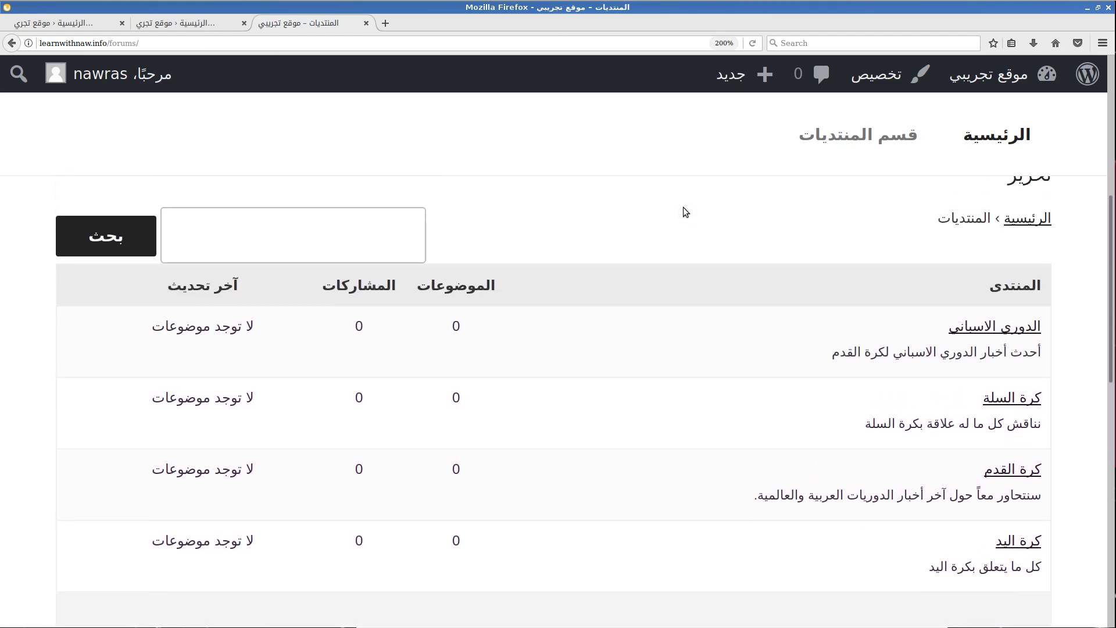
scroll(685, 211, down, 1)
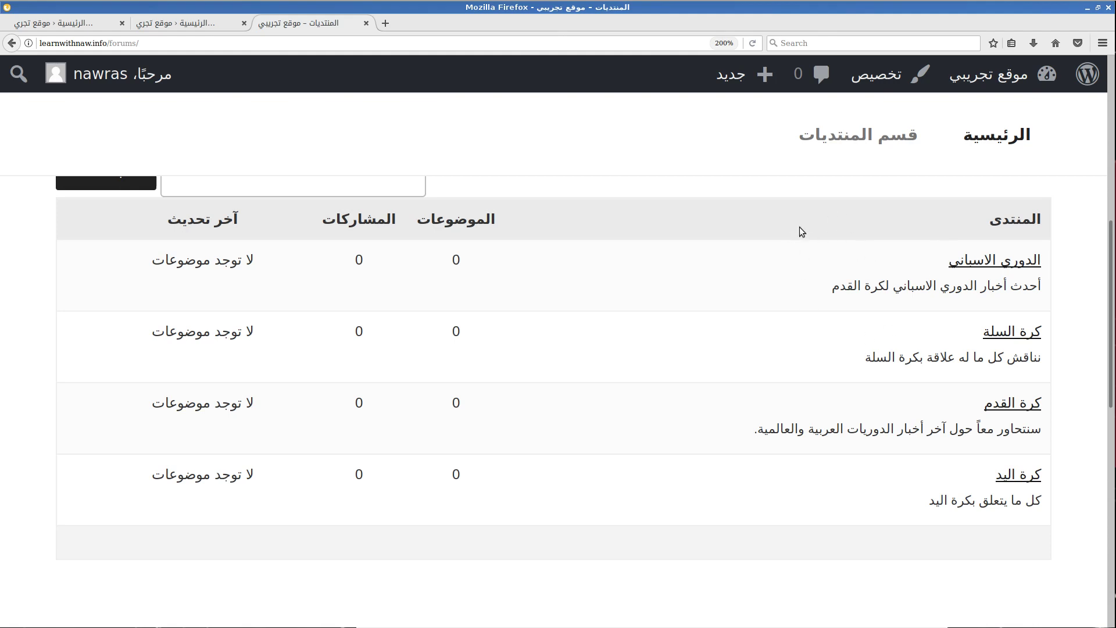
scroll(773, 232, down, 1)
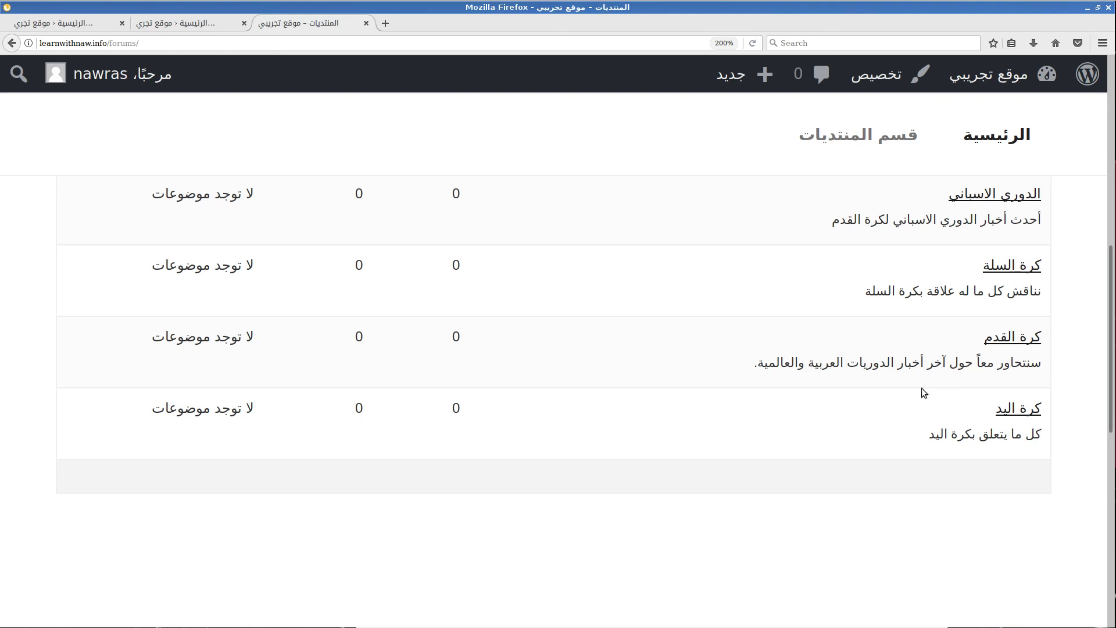
Step: Open the list of all forums in the WordPress dashboard and compare it with the public forums page
right_click(96, 34)
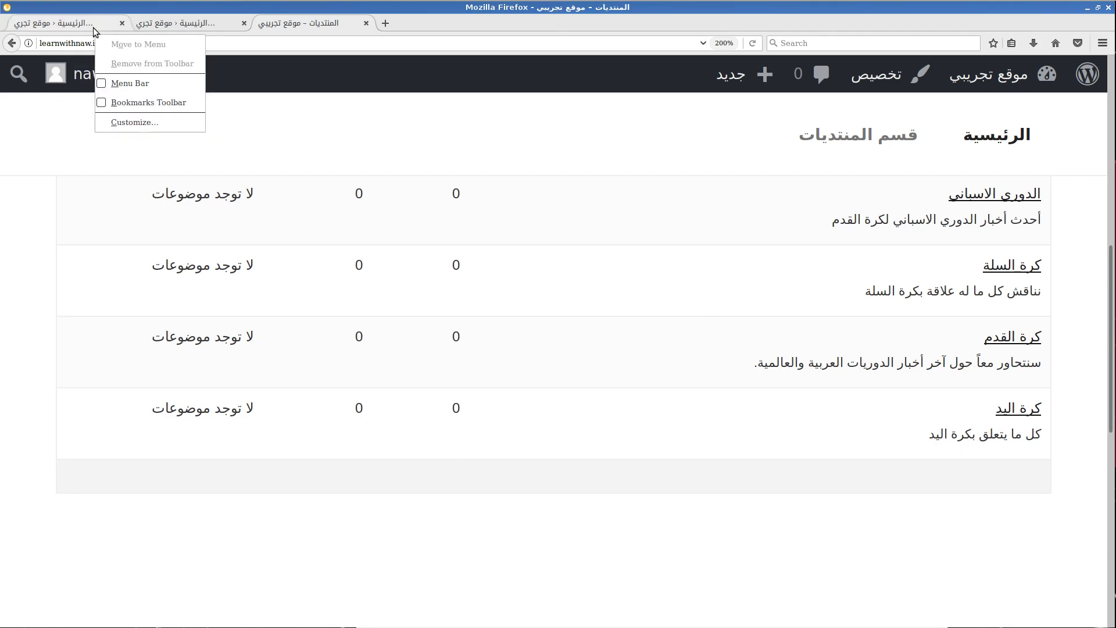
click(94, 29)
click(94, 29)
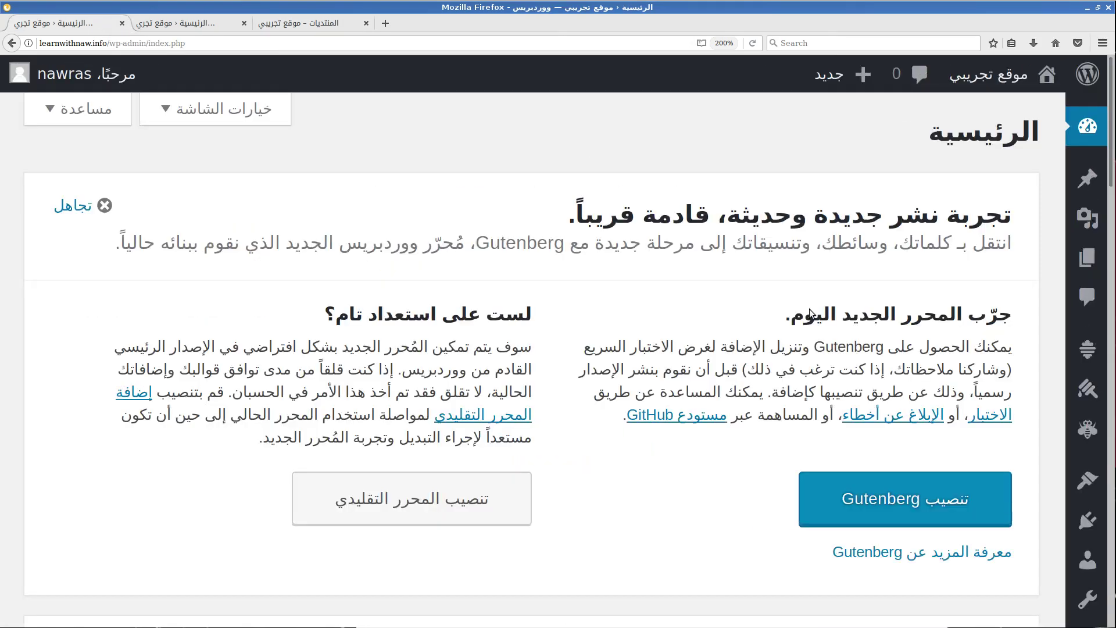
key(ctrl+minus)
key(ctrl+minus)
mouse_move(1046, 338)
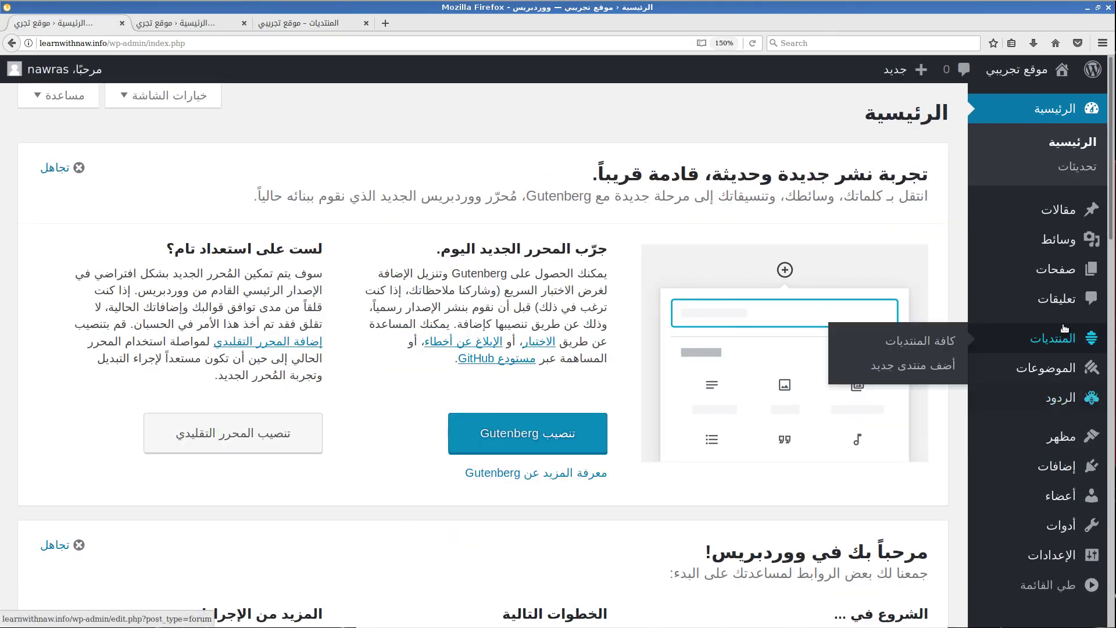
click(936, 341)
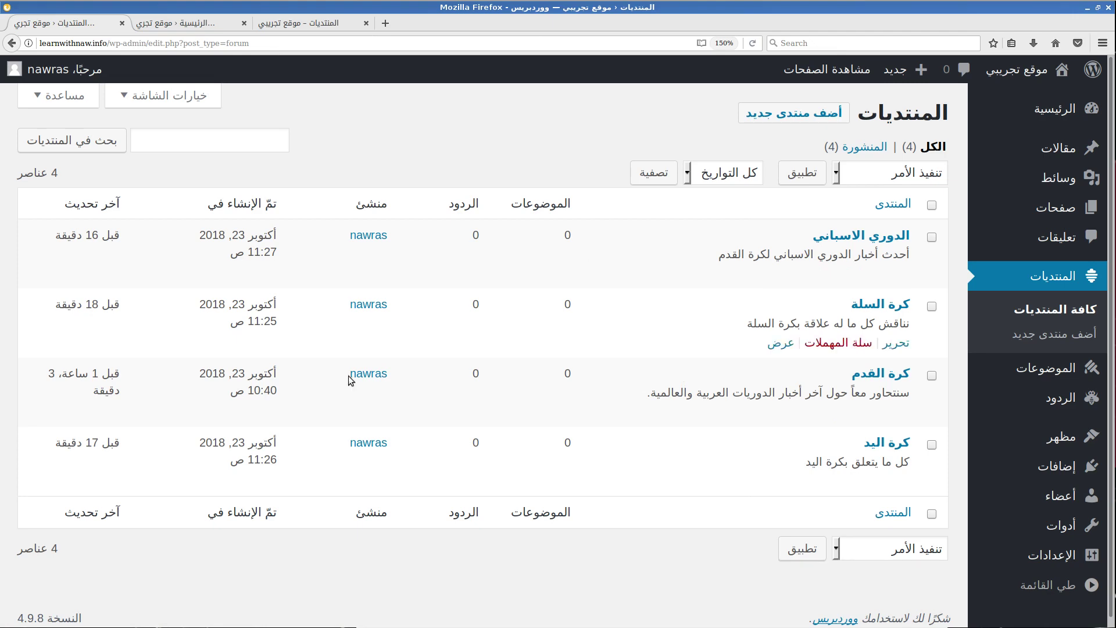
click(305, 23)
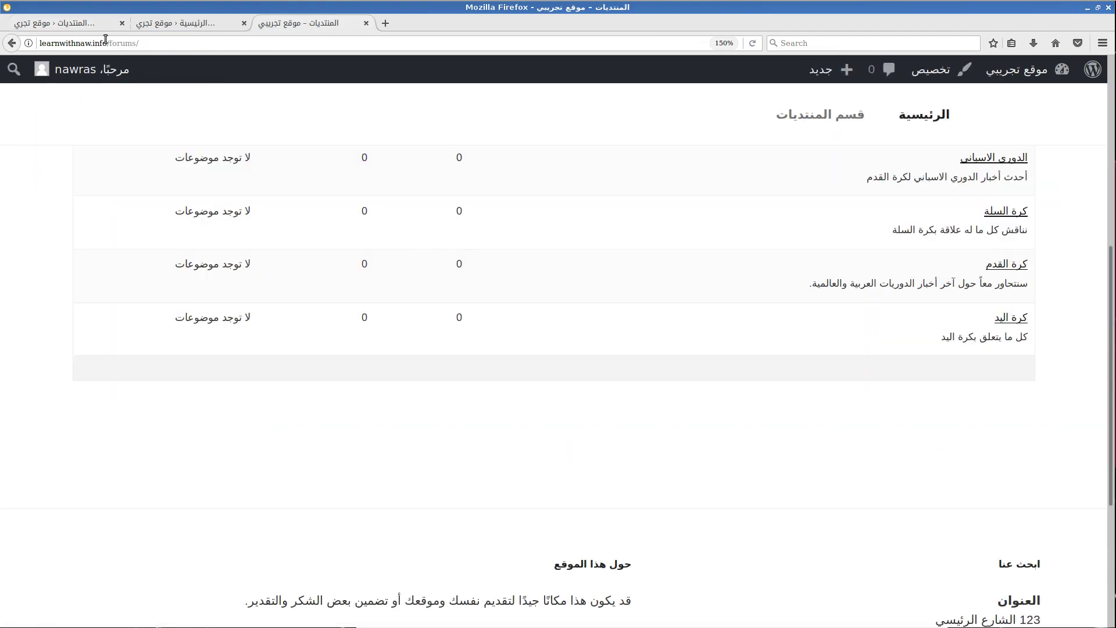
click(107, 25)
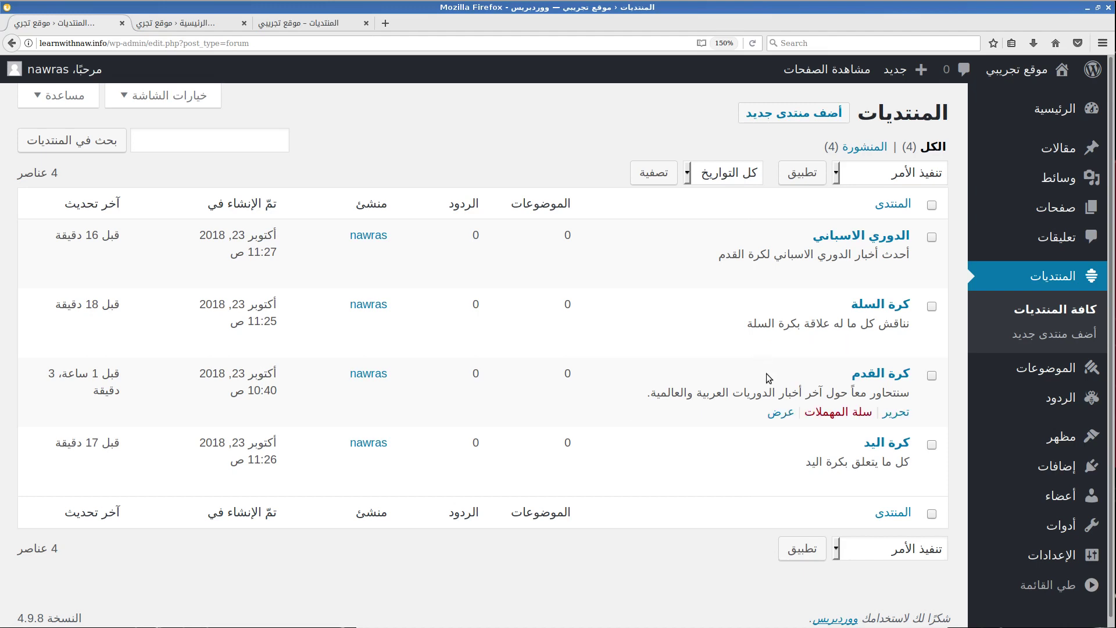
Step: Move the كرة اليد forum to the trash with a bulk action
click(932, 445)
click(891, 172)
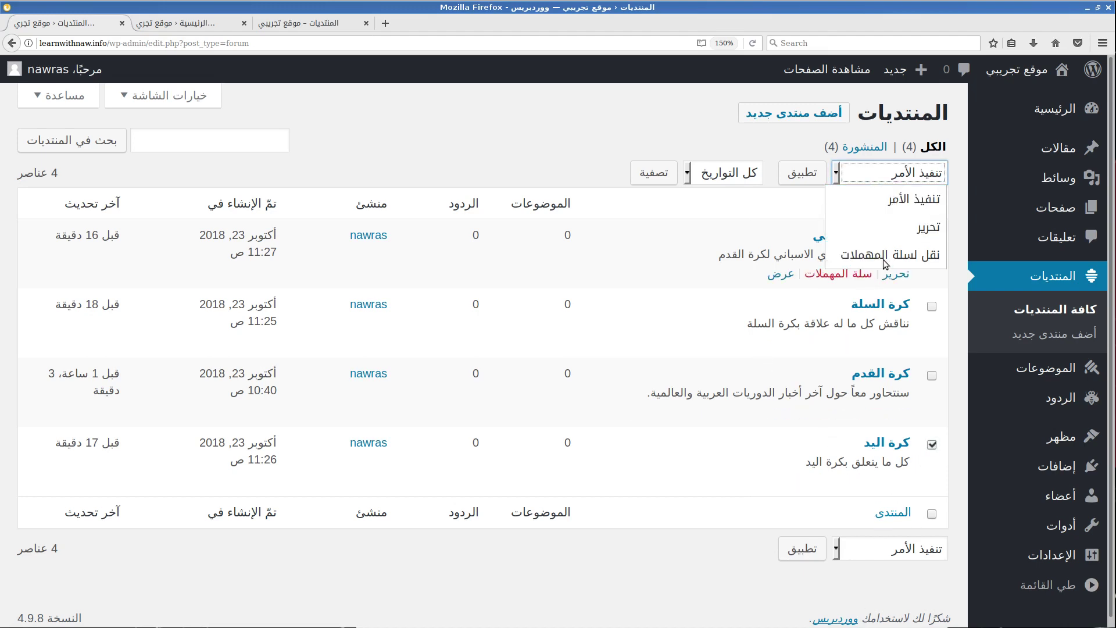
click(890, 254)
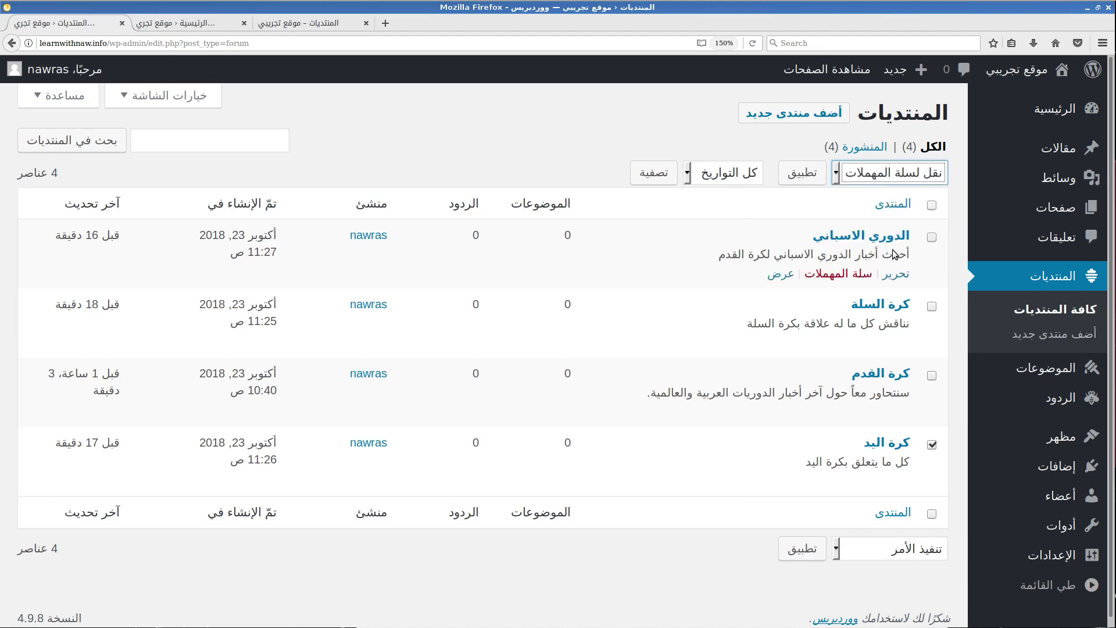
click(802, 175)
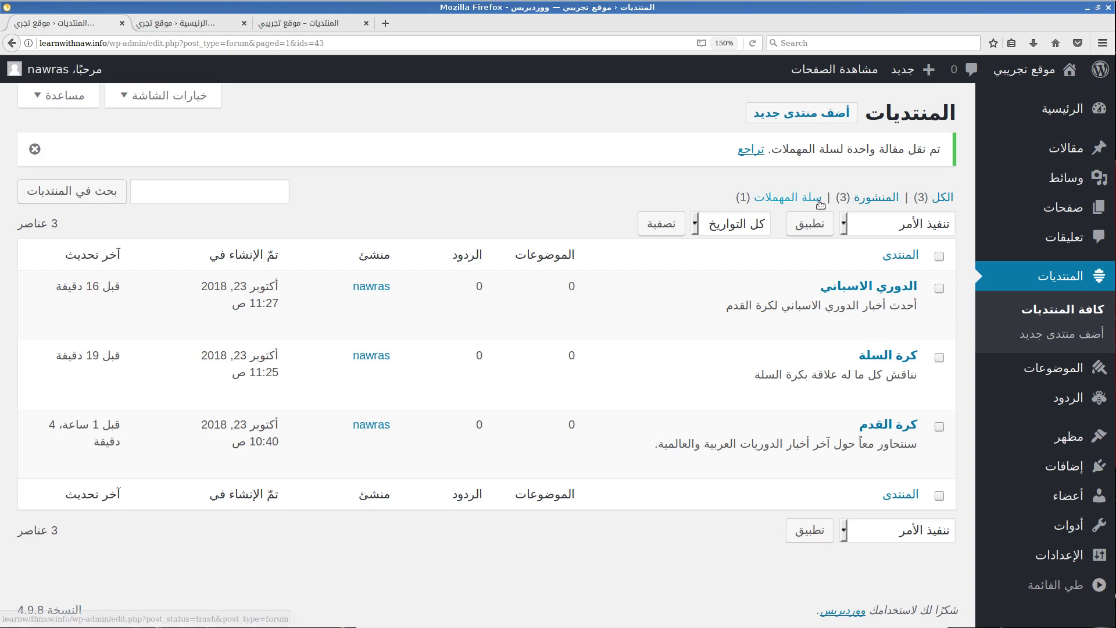
Step: View the trashed forums and permanently delete the كرة اليد forum
click(788, 196)
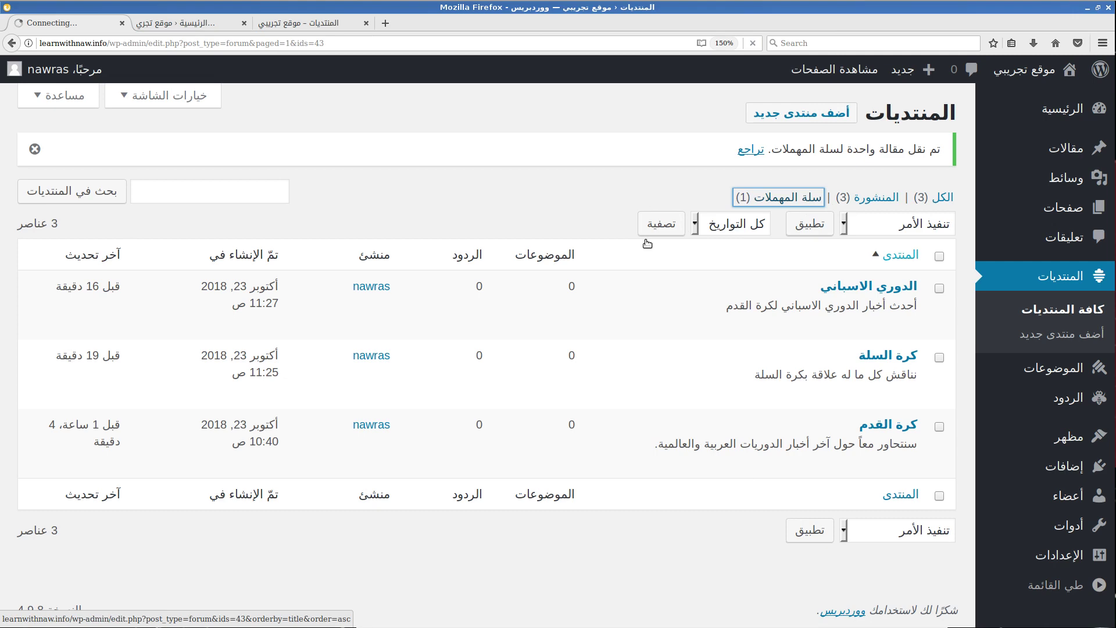
click(794, 200)
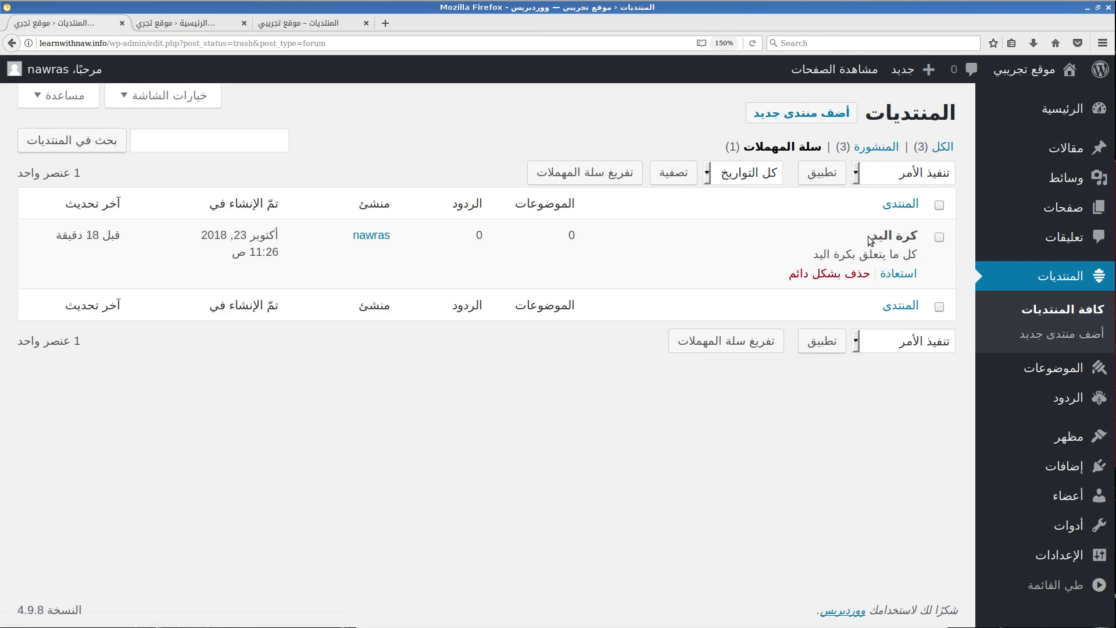
click(830, 274)
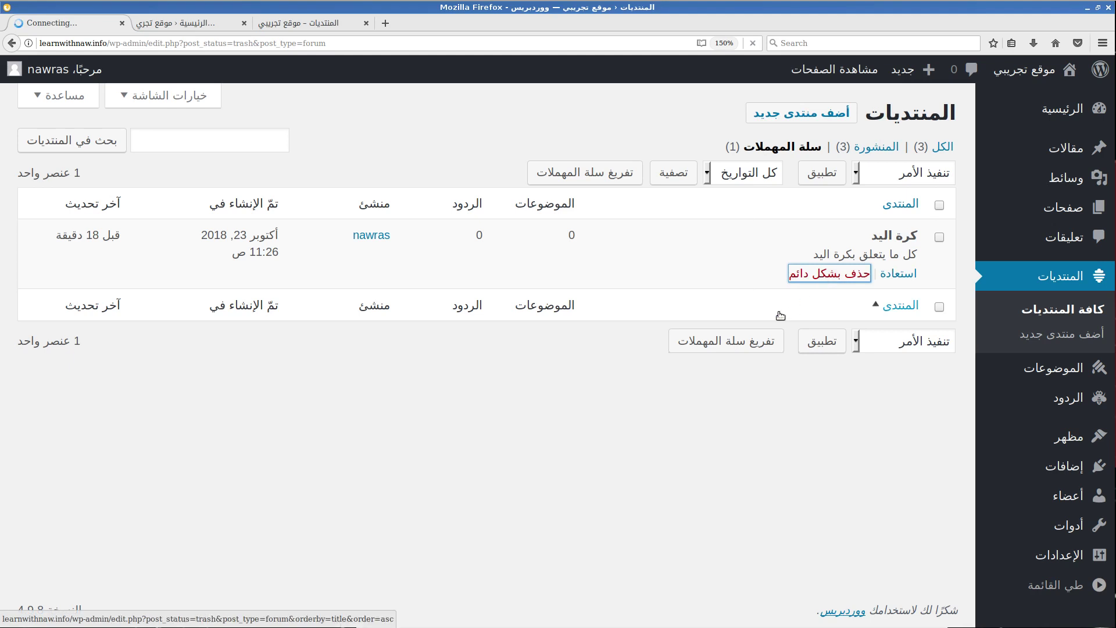
click(935, 203)
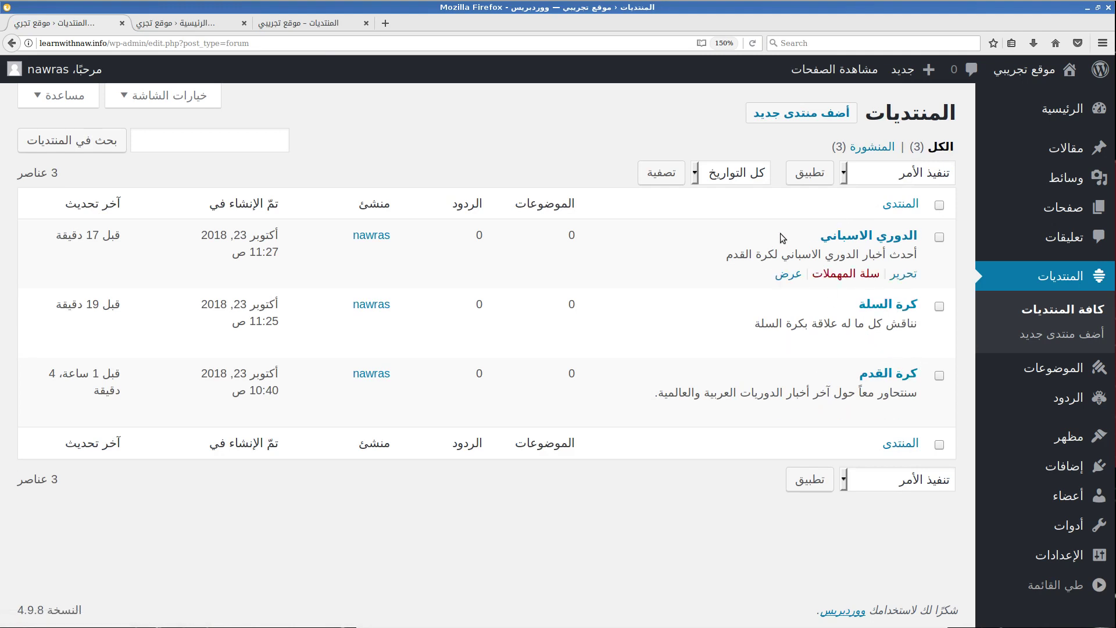
Step: Open the الدوري الاسباني forum for editing and set its parent forum to كرة القدم
triple_click(923, 244)
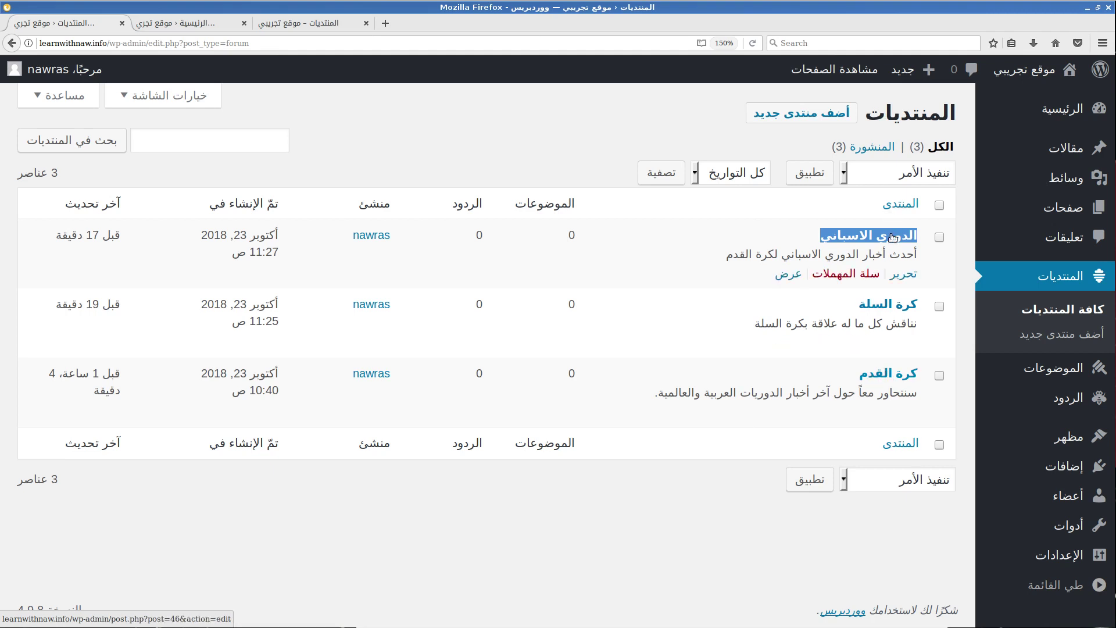
click(905, 275)
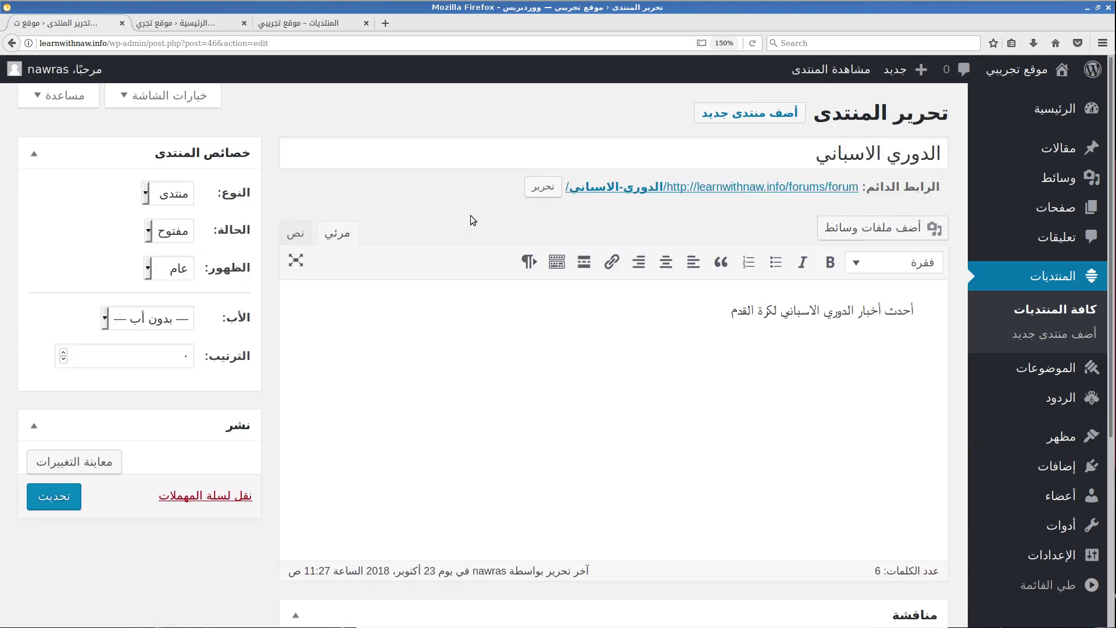
key(ctrl+plus)
key(ctrl+plus)
key(ctrl+plus)
key(ctrl+plus)
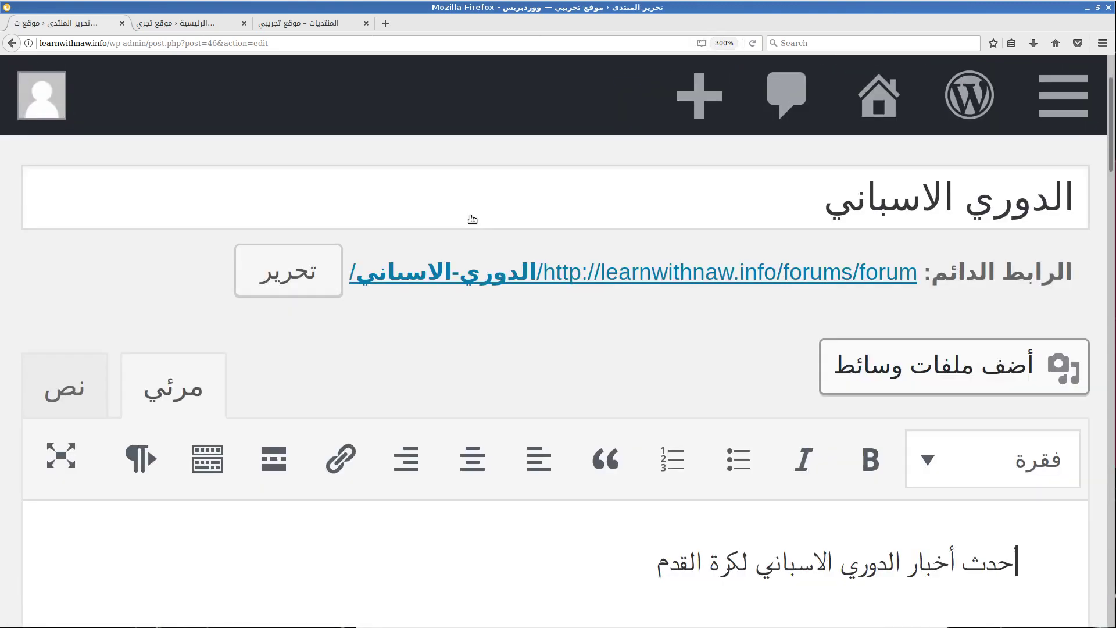
scroll(440, 271, down, 1)
scroll(437, 313, down, 15)
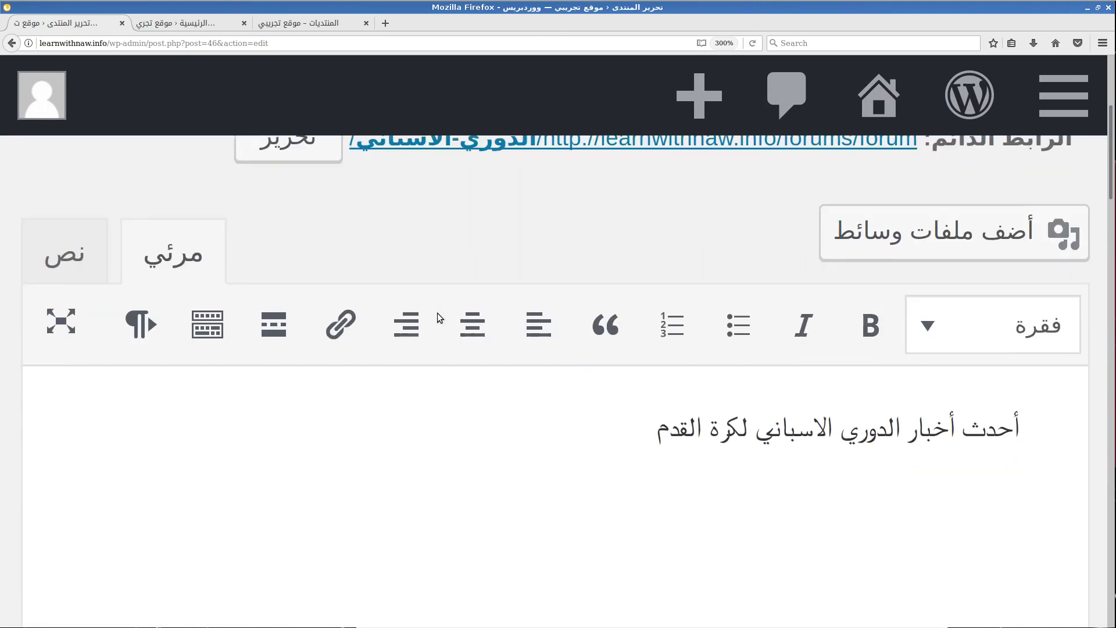
scroll(437, 312, up, 4)
scroll(437, 313, up, 1)
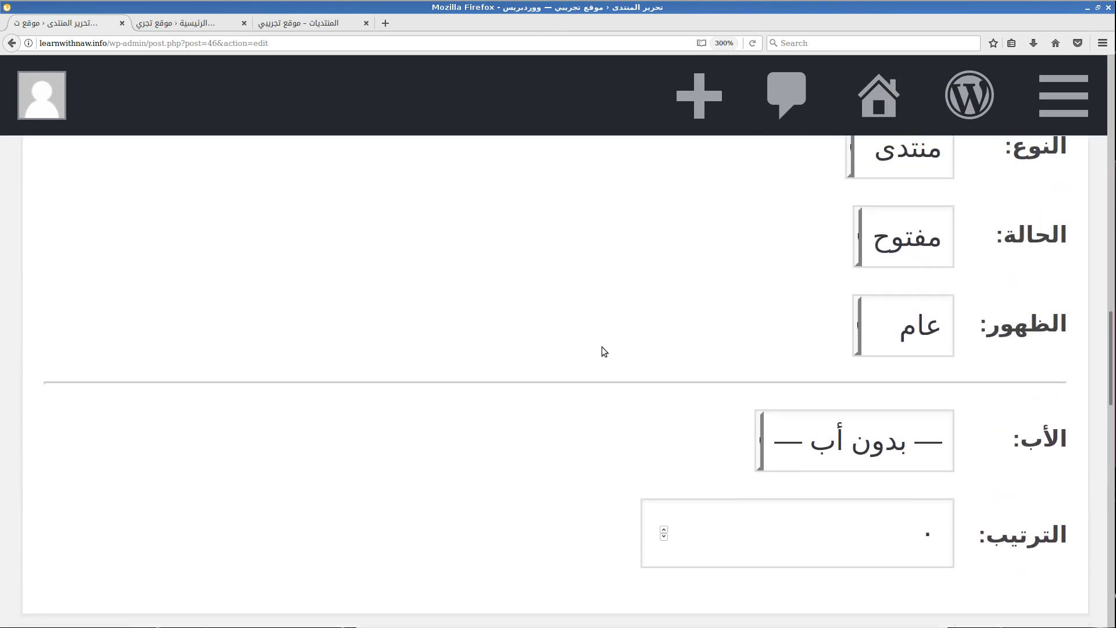
click(825, 445)
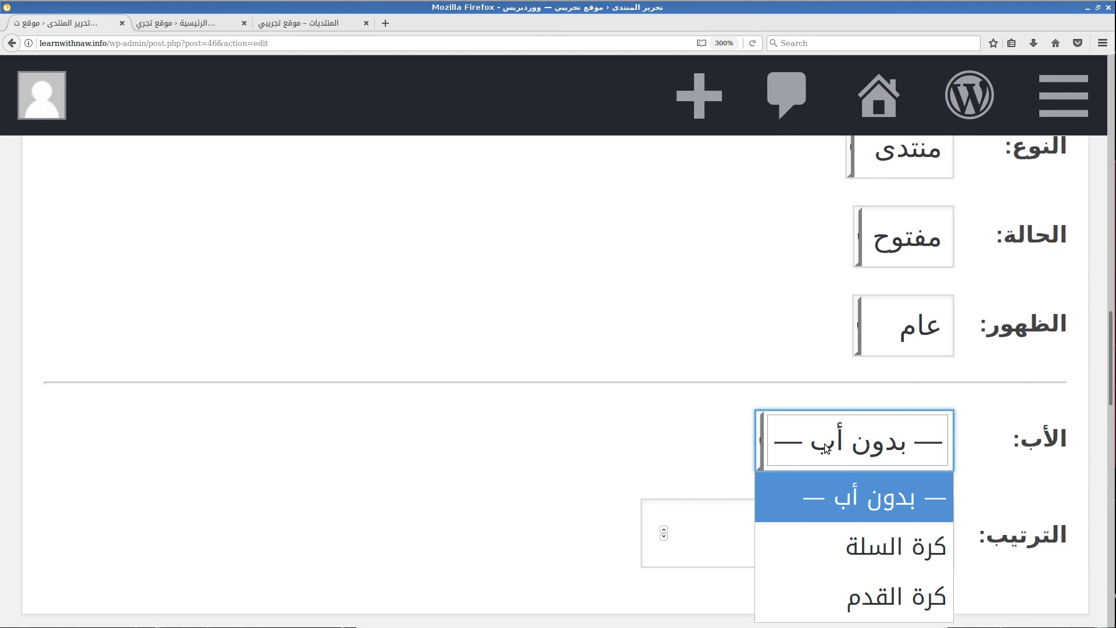
click(822, 599)
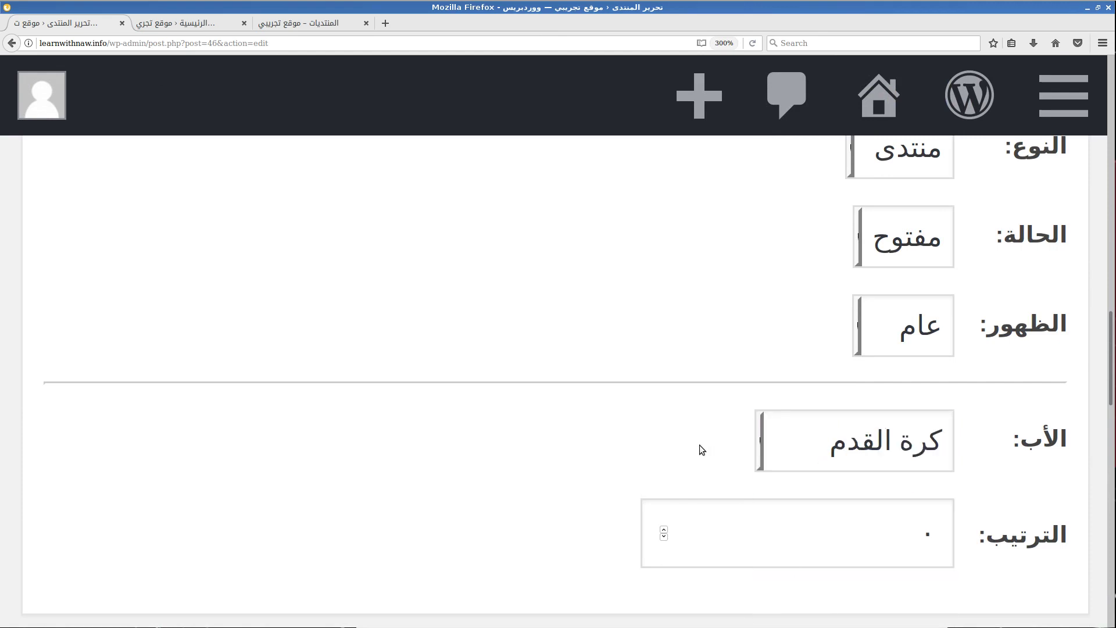
Step: Save the edited الدوري الاسباني forum by updating it
scroll(699, 445, down, 3)
scroll(699, 445, down, 6)
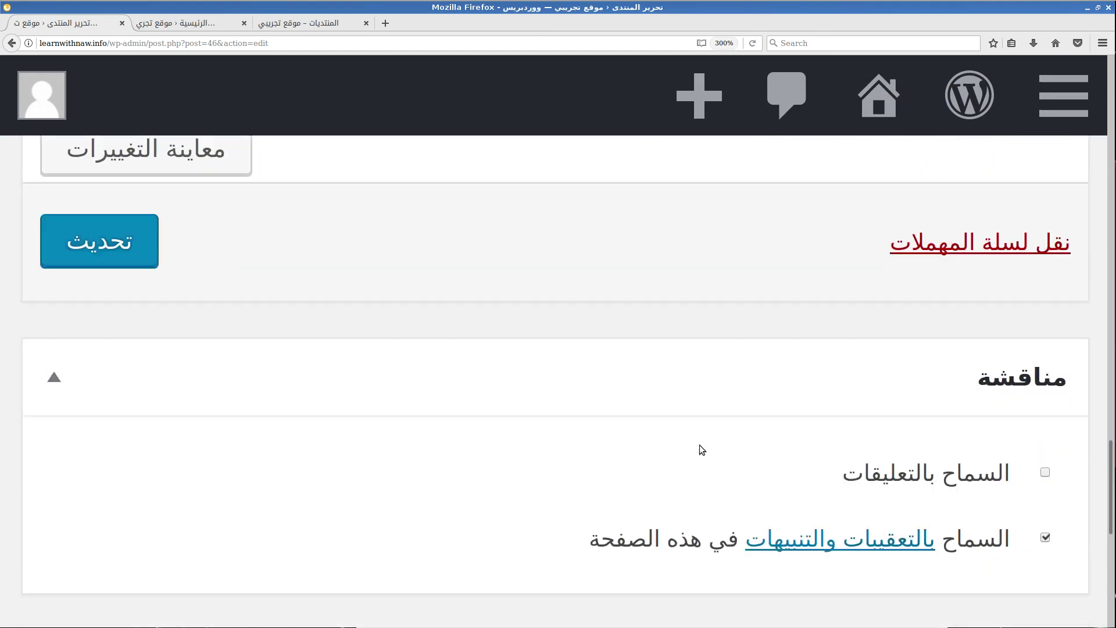
scroll(699, 445, up, 2)
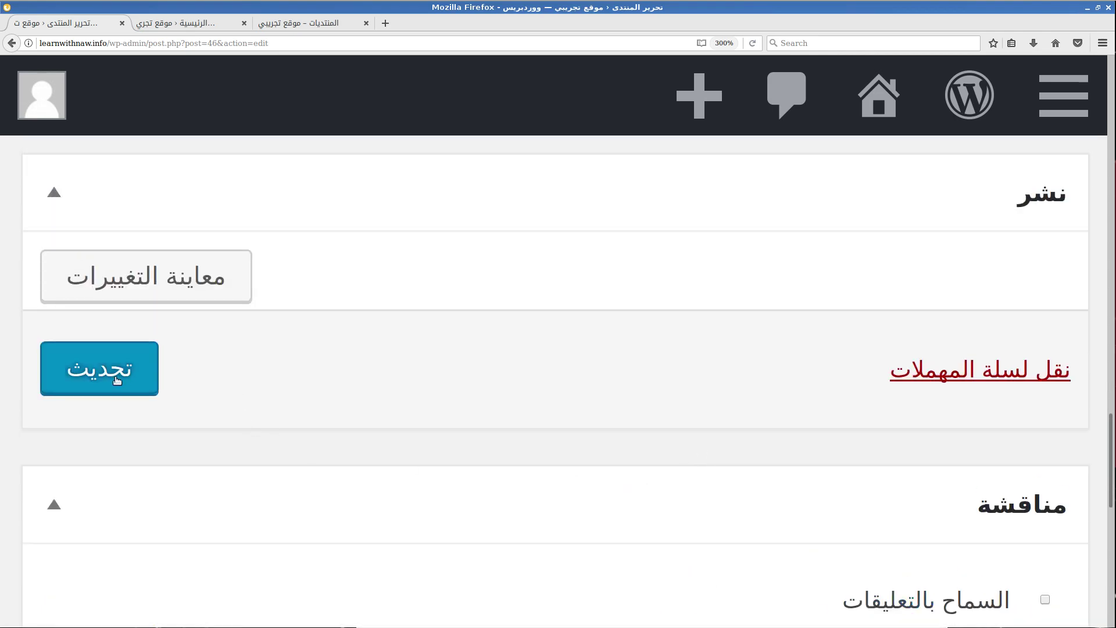
click(117, 381)
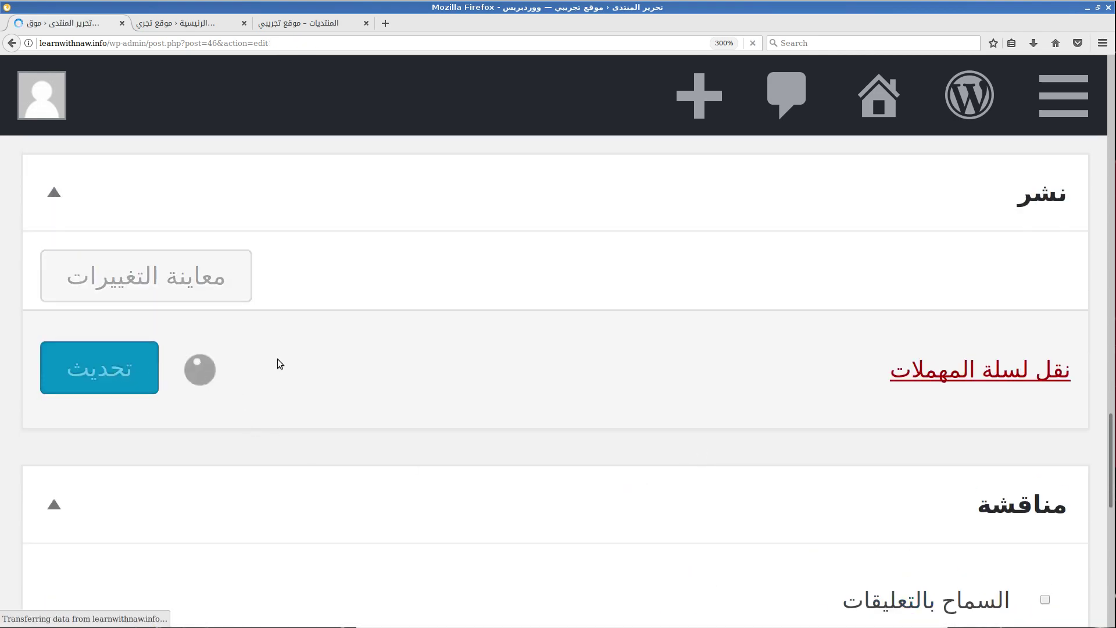
Step: Return to the list of all forums and check where الدوري الاسباني sits relative to كرة القدم
key(ctrl+minus)
key(ctrl+minus)
key(ctrl+minus)
key(ctrl+minus)
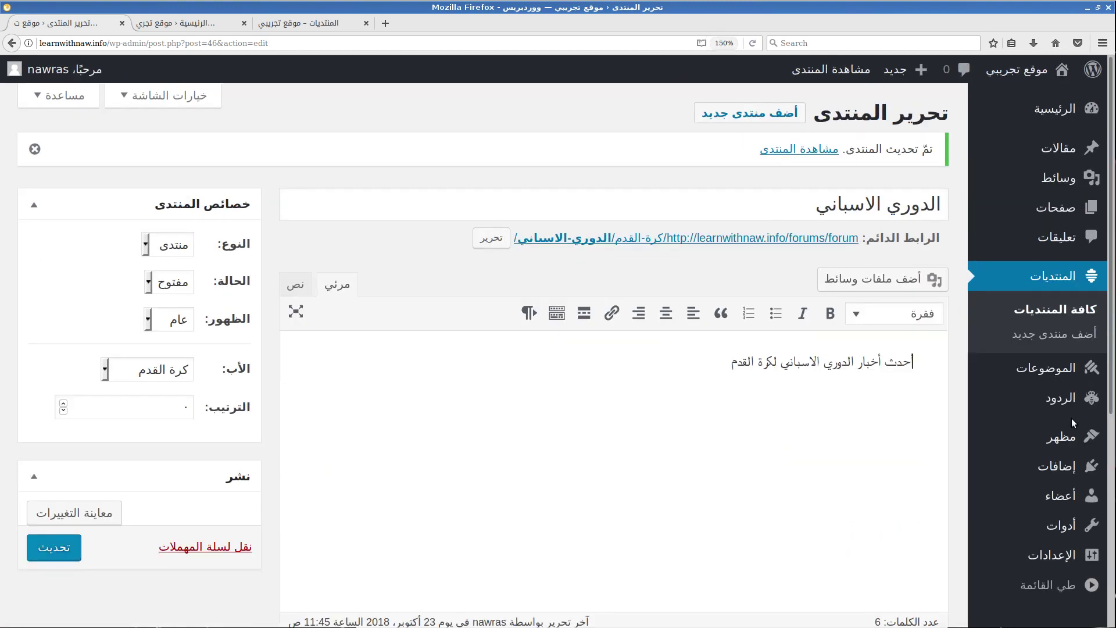
click(1059, 318)
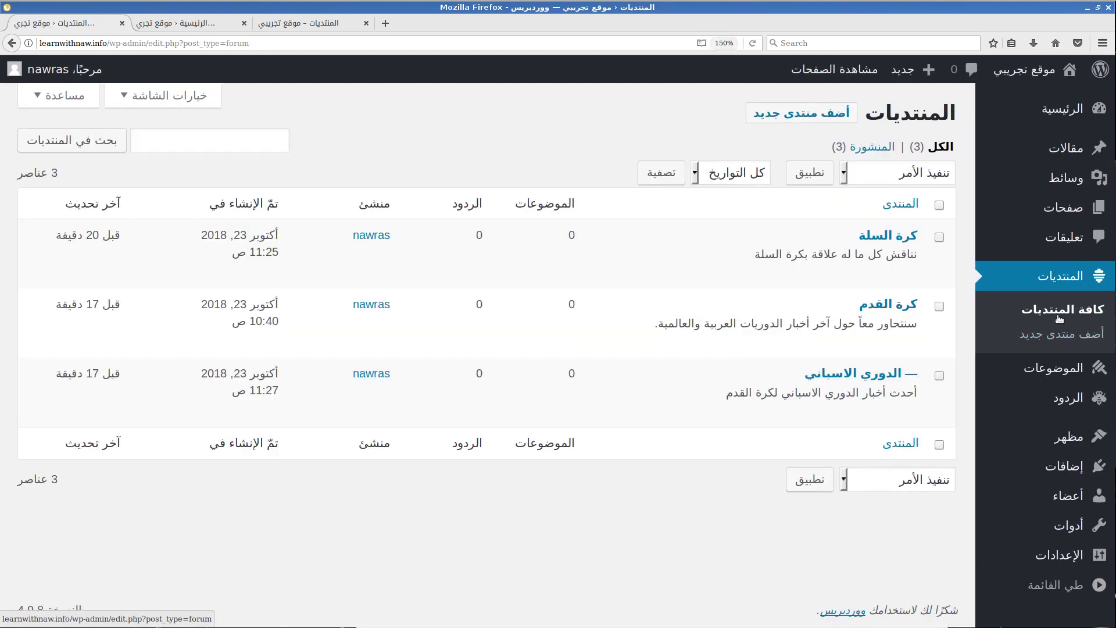
mouse_move(831, 392)
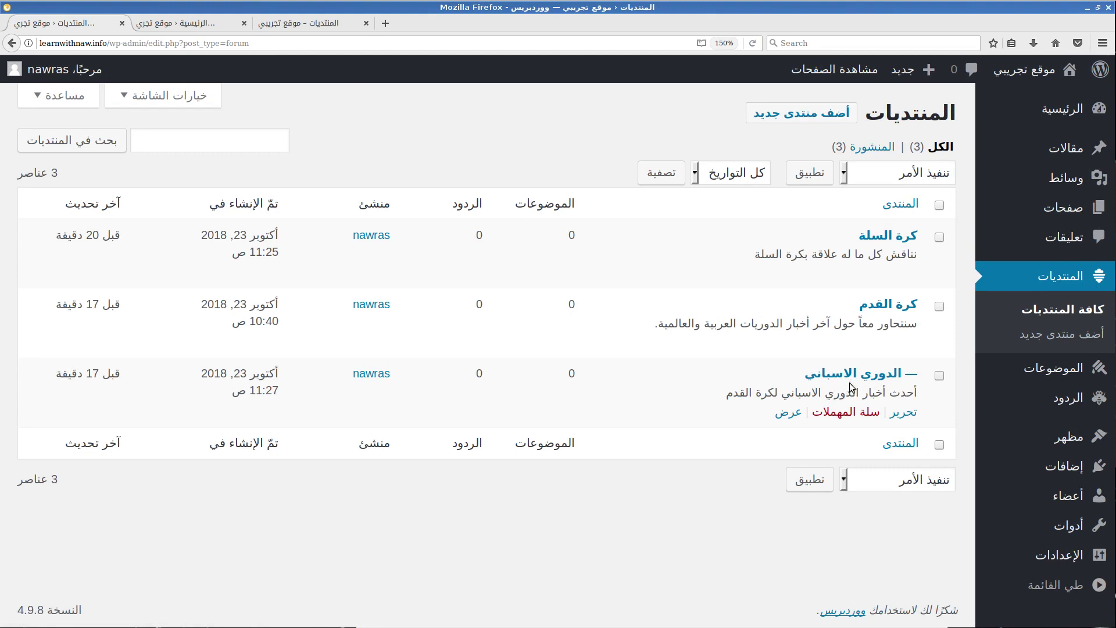
mouse_move(881, 318)
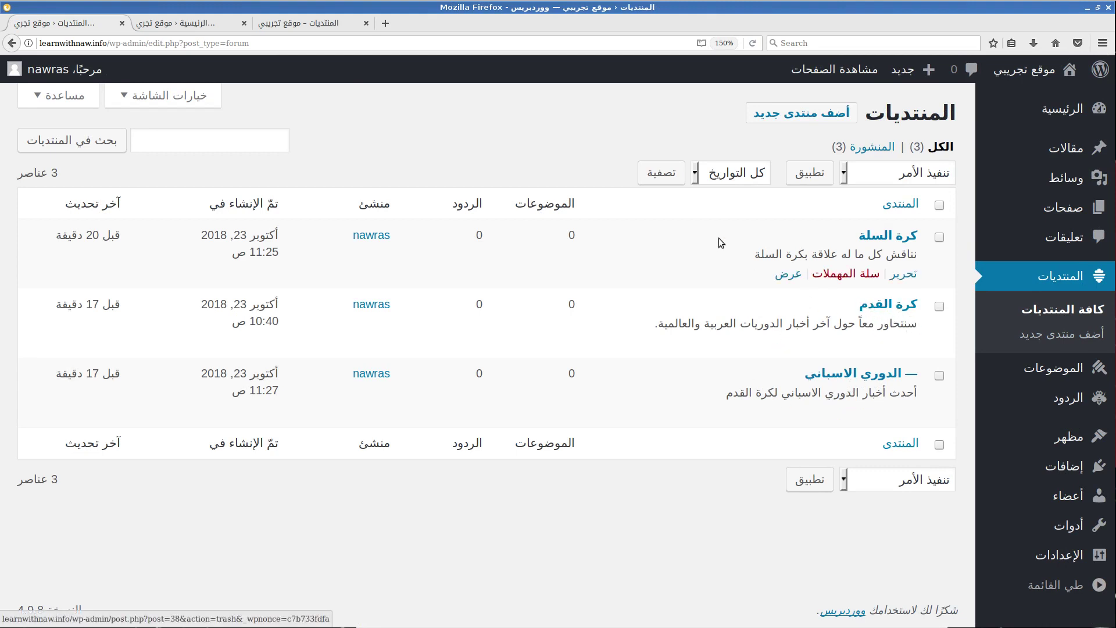
Step: Reload the public forums page and review the updated forum structure
click(313, 28)
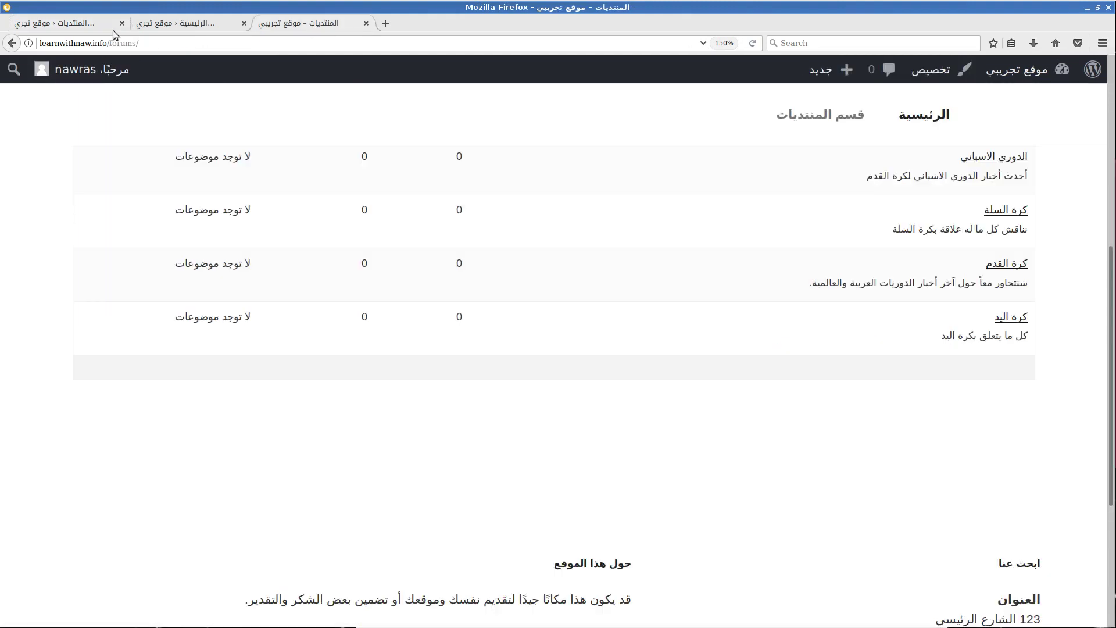
click(751, 43)
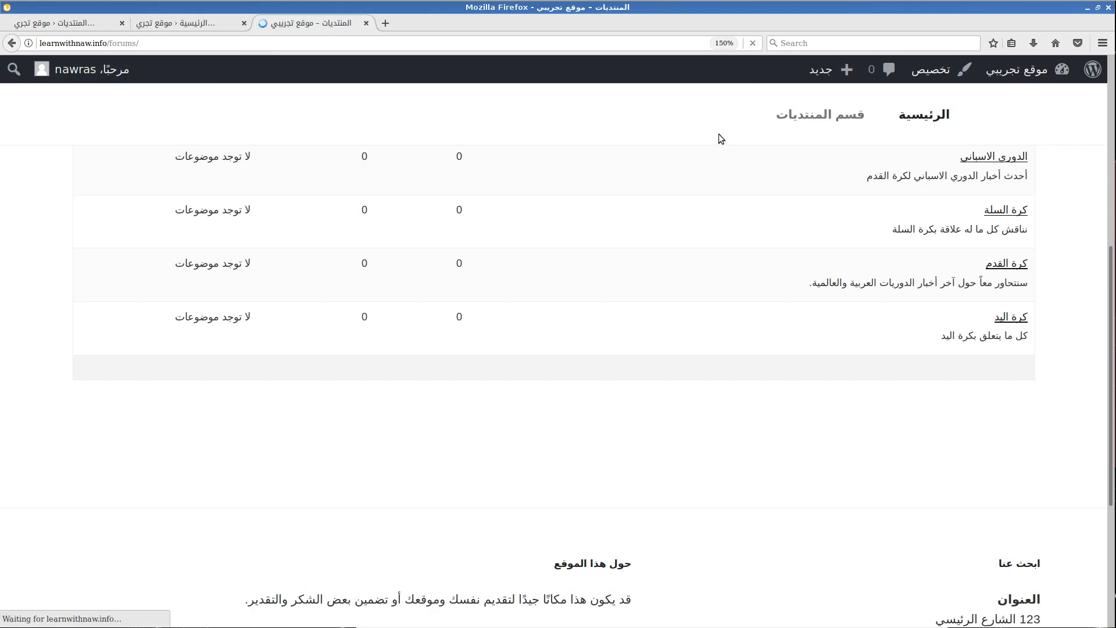
scroll(720, 358, up, 5)
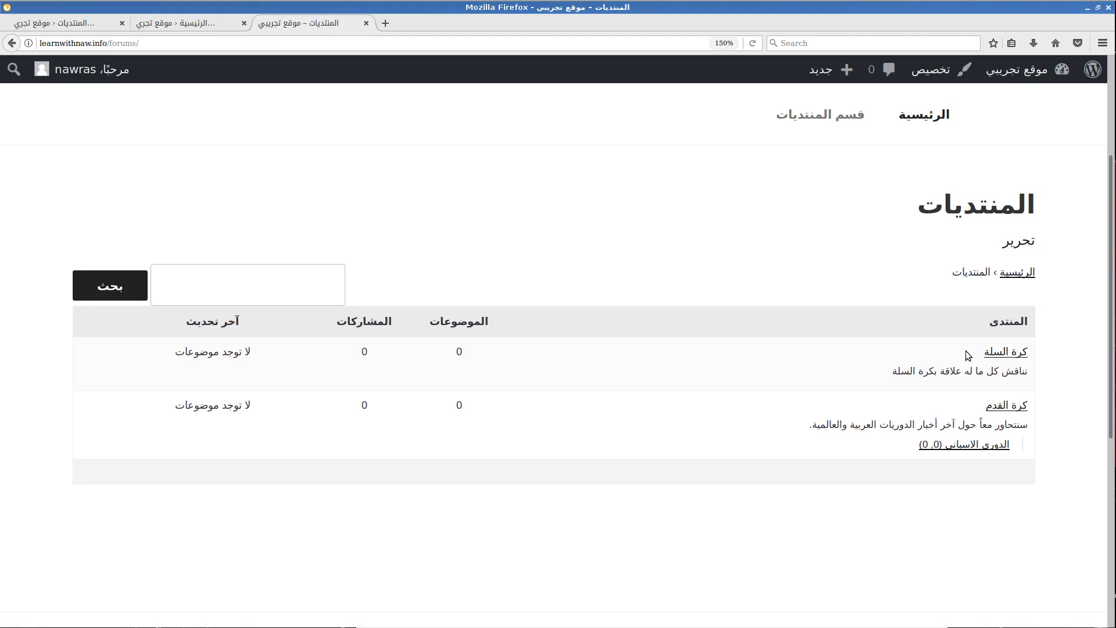
Step: Open the public page of the الدوري الاسباني sub-forum, look over its new-topic form, and return to the main forums page
click(976, 449)
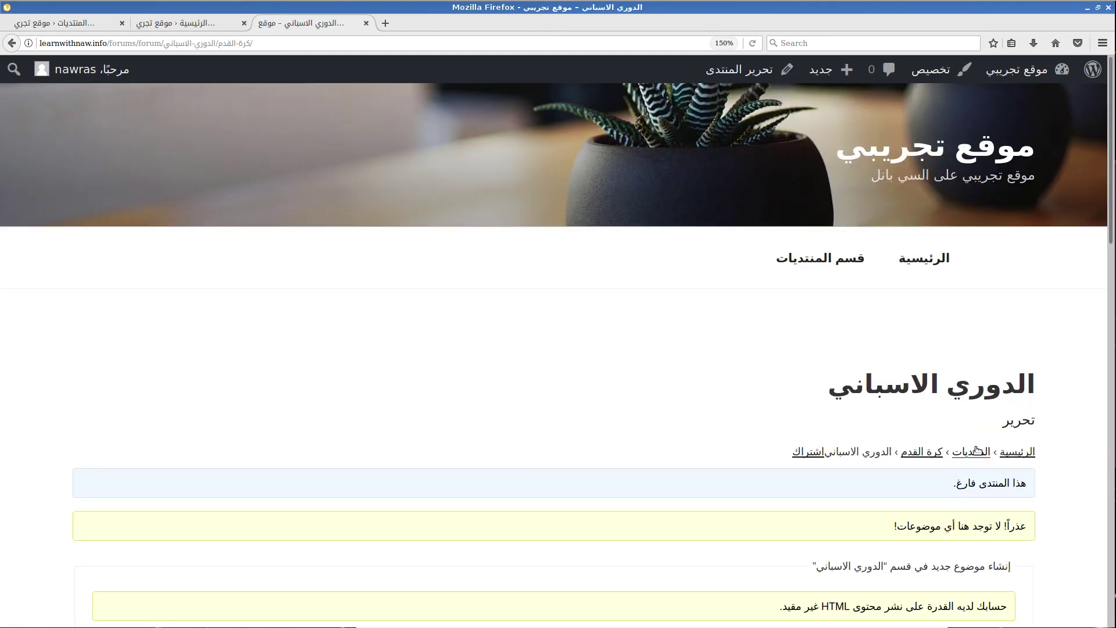
scroll(912, 446, down, 5)
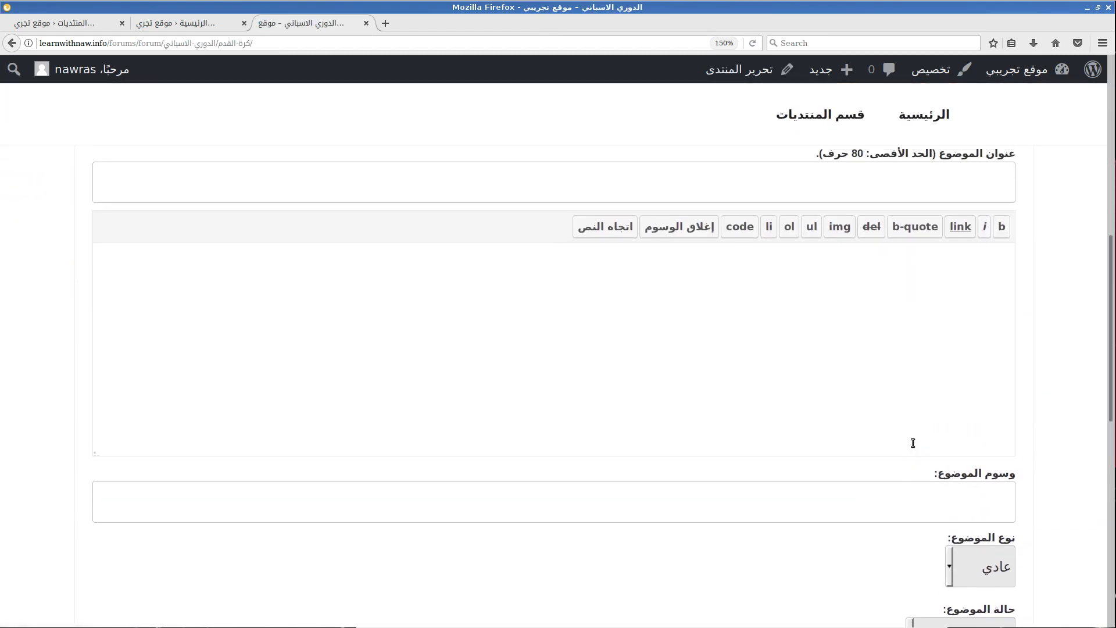
scroll(912, 443, up, 4)
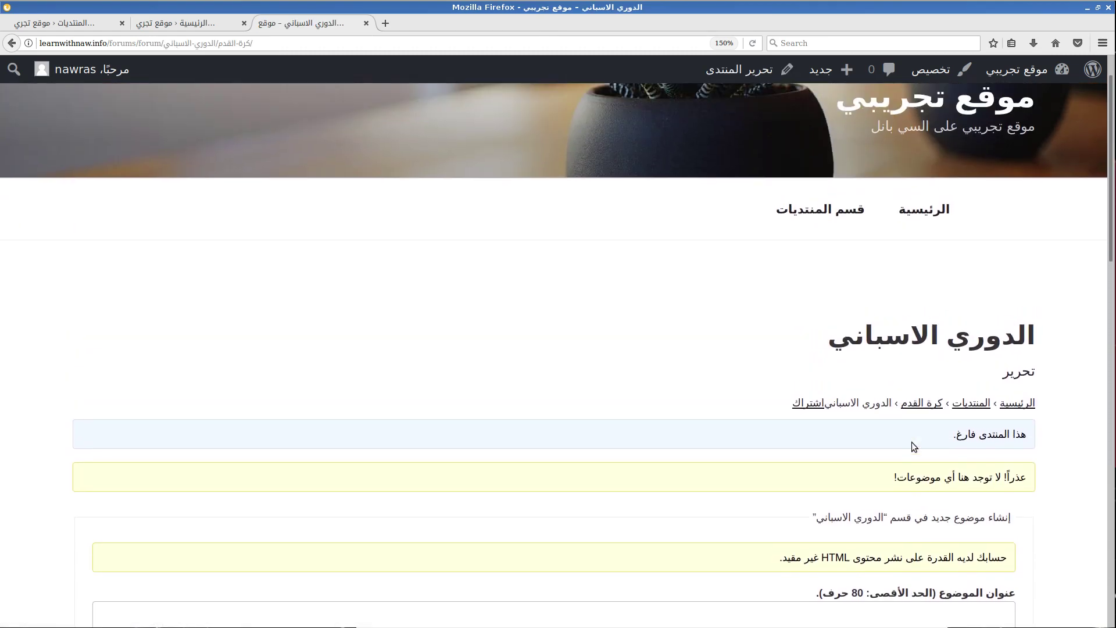
click(840, 231)
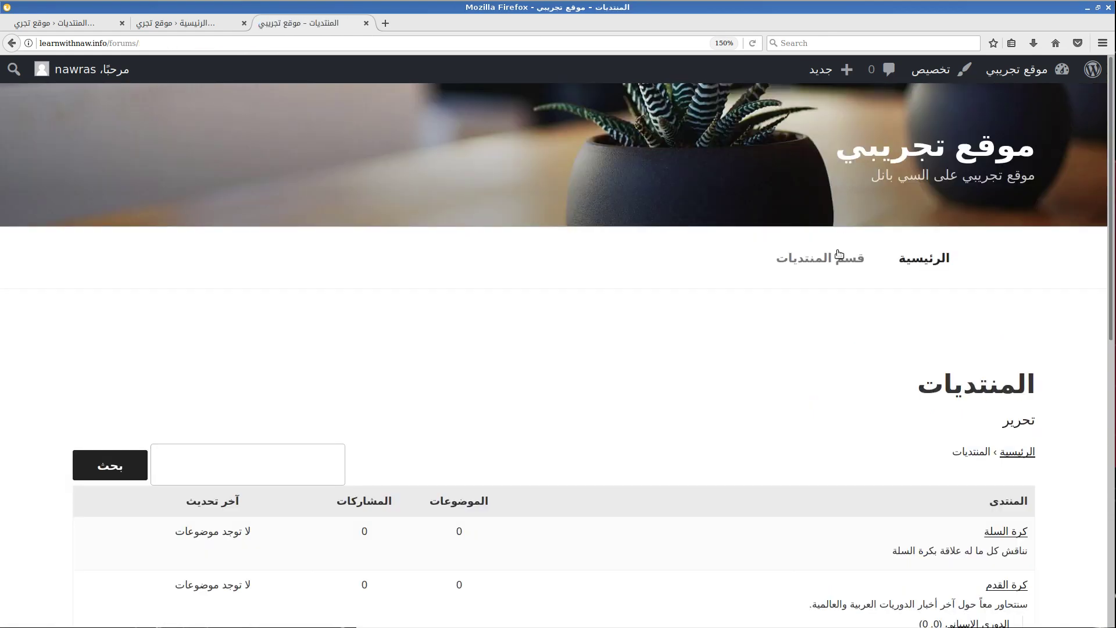
scroll(692, 372, down, 3)
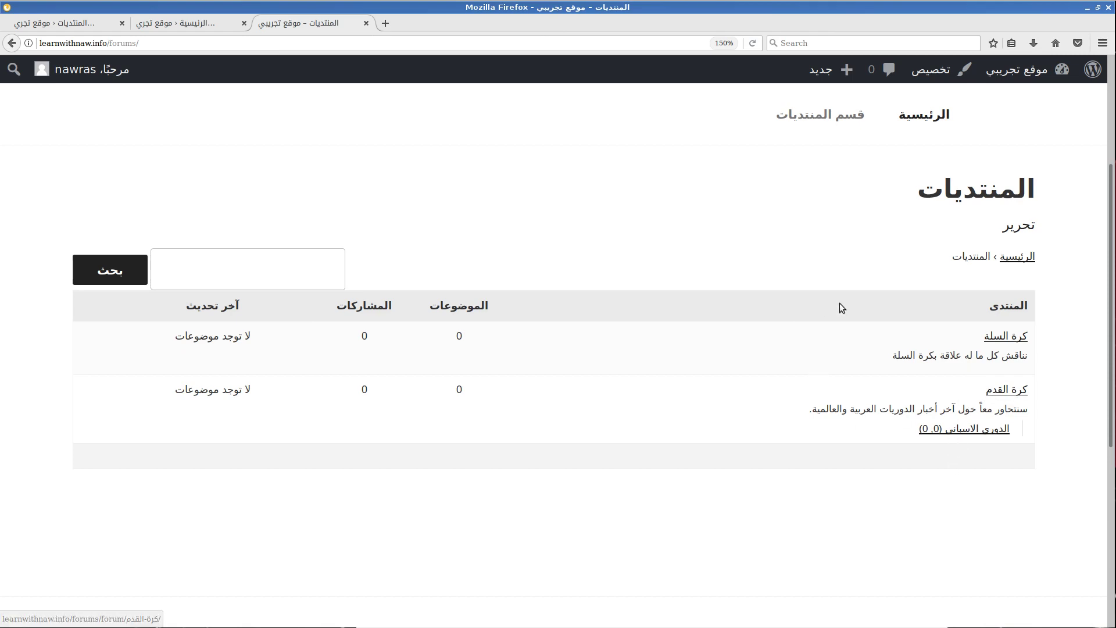
Step: Open the كرة القدم forum for editing in the site admin, set its order to 10, and update it
click(88, 27)
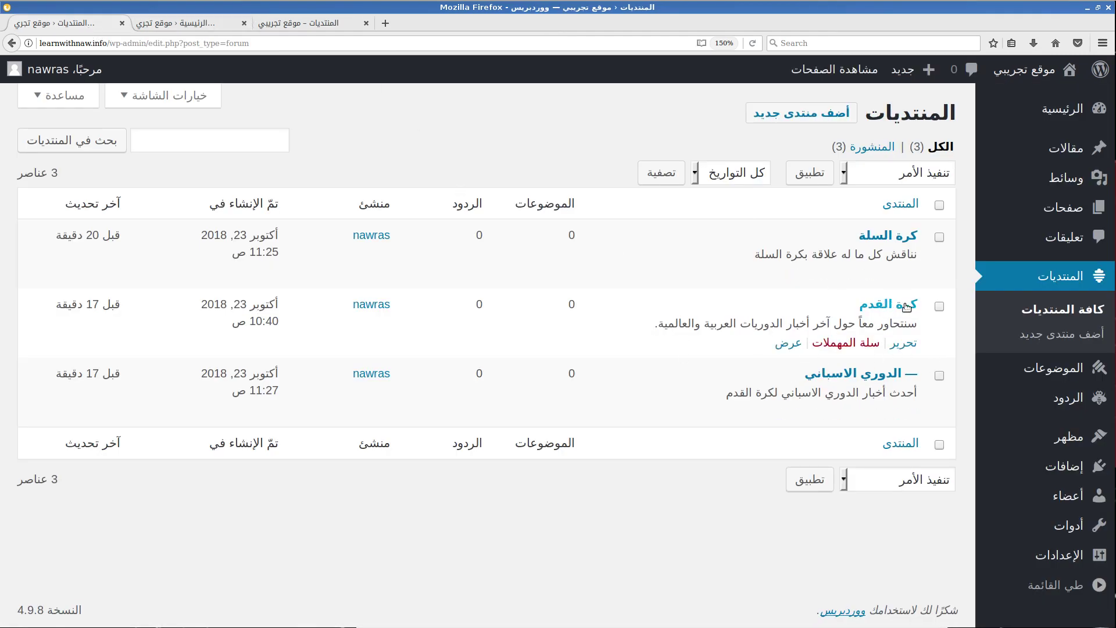
click(904, 344)
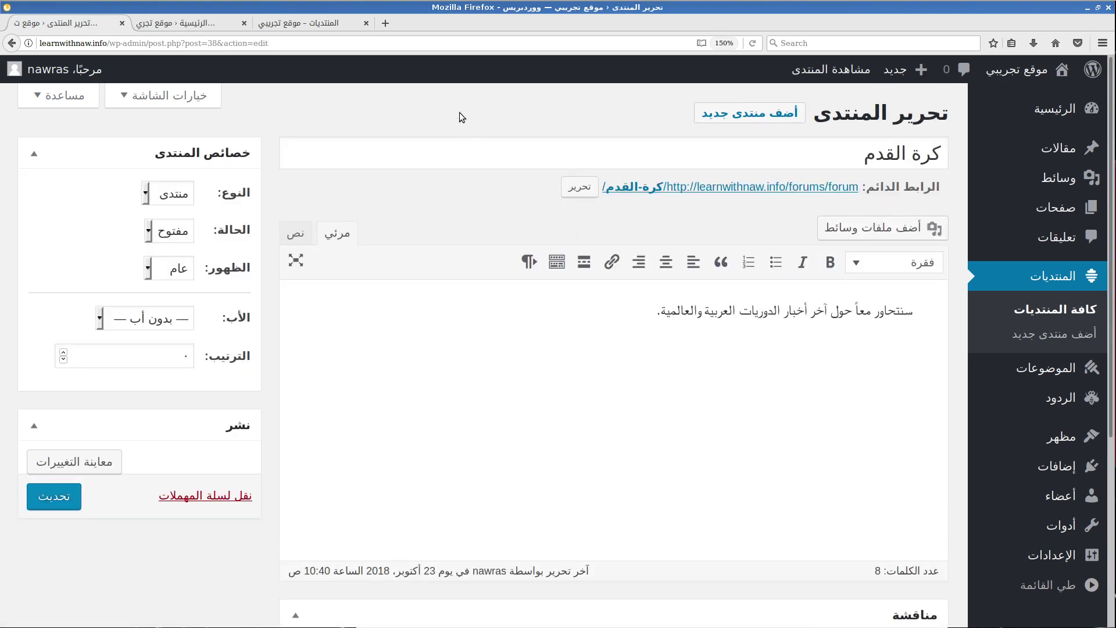
key(ctrl+plus)
key(ctrl+plus)
key(ctrl+plus)
key(End)
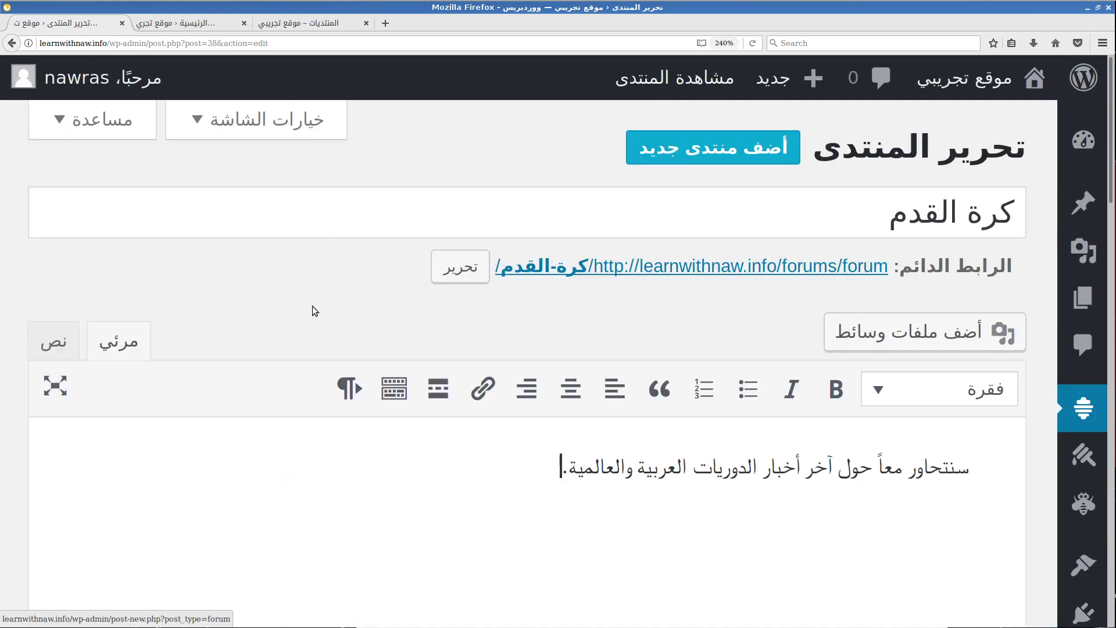
scroll(270, 256, down, 10)
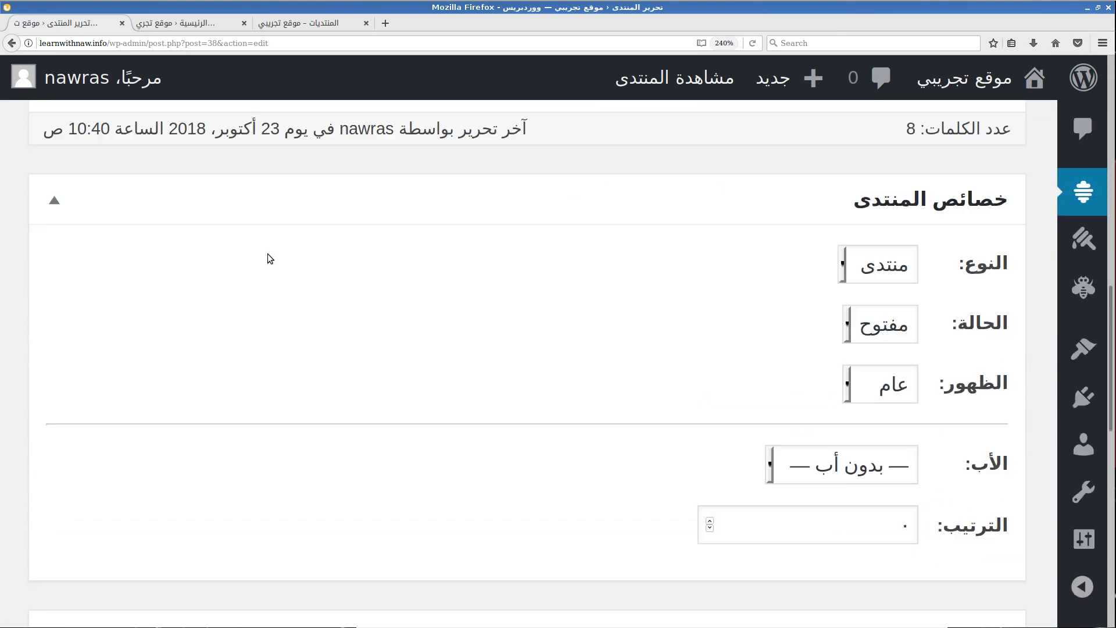
scroll(269, 258, down, 5)
scroll(269, 258, up, 2)
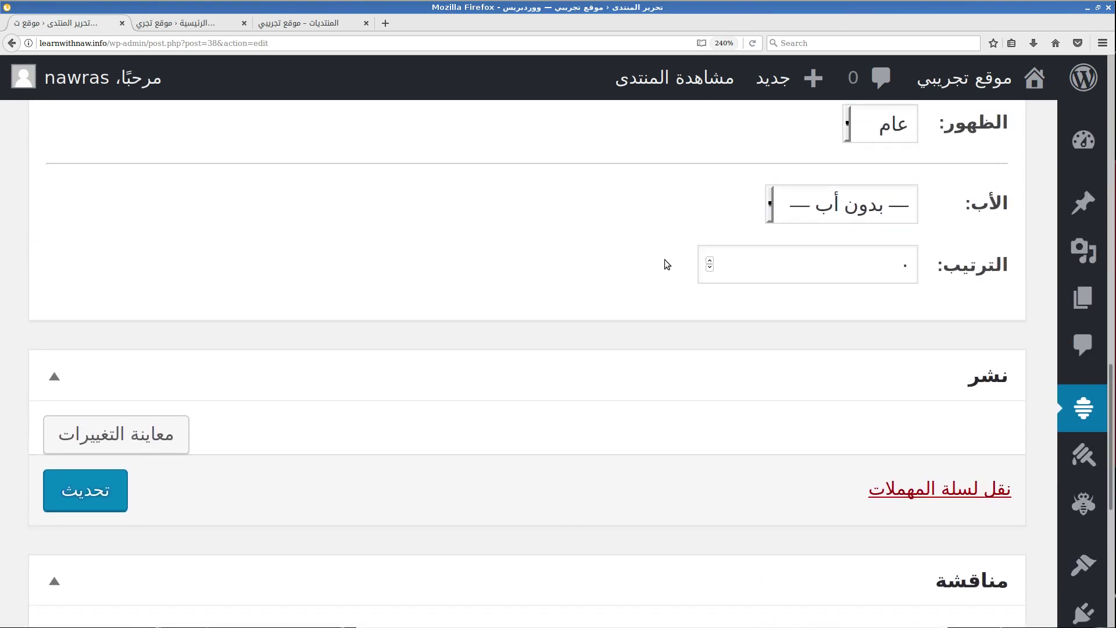
drag(809, 267, 929, 270)
text(10)
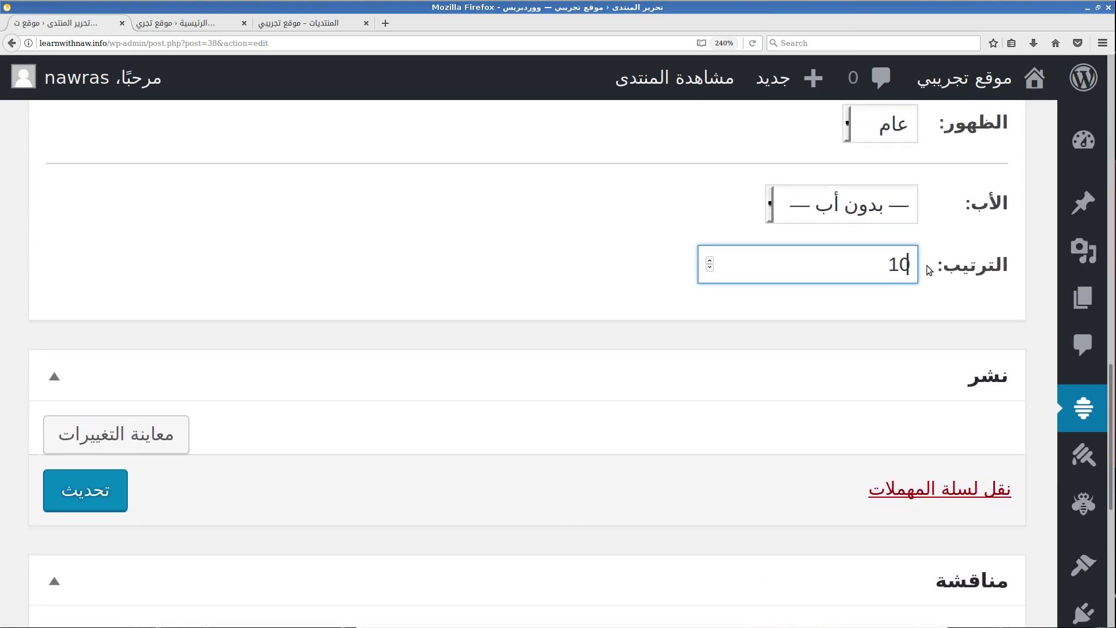
click(96, 498)
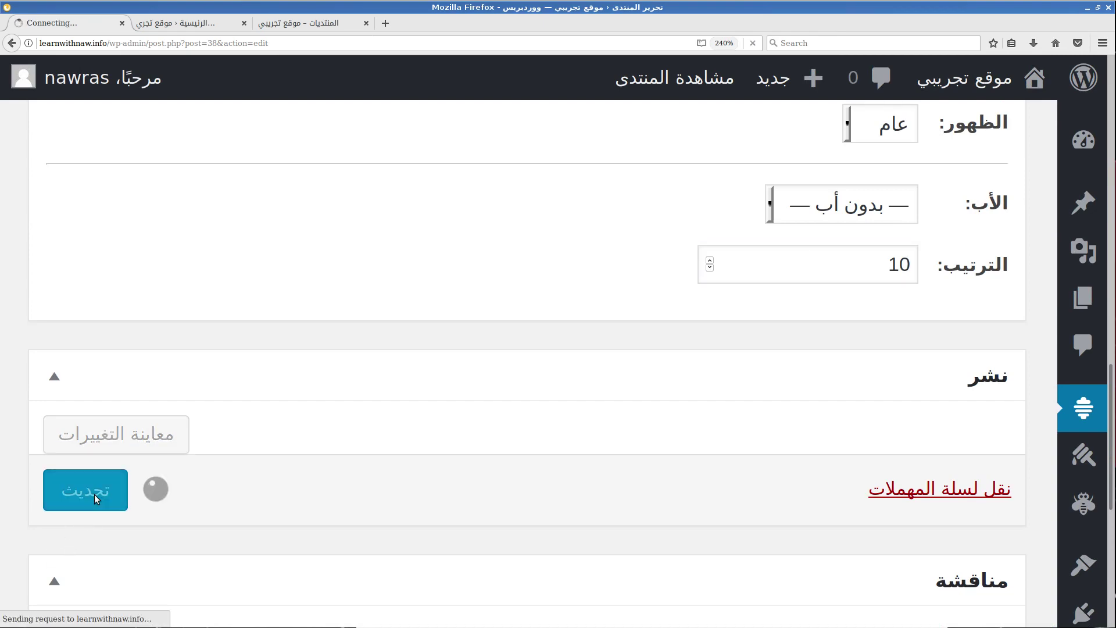
Step: From the list of all forums, edit the كرة السلة forum, set its order to 20, and update it
key(ctrl+minus)
key(ctrl+minus)
key(ctrl+minus)
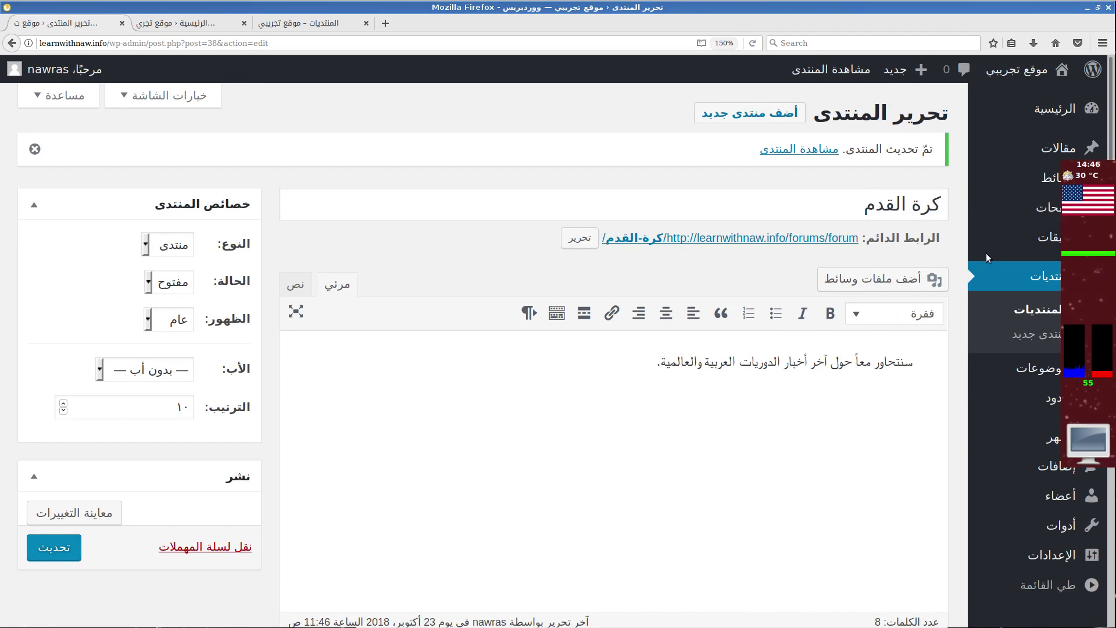
click(1010, 309)
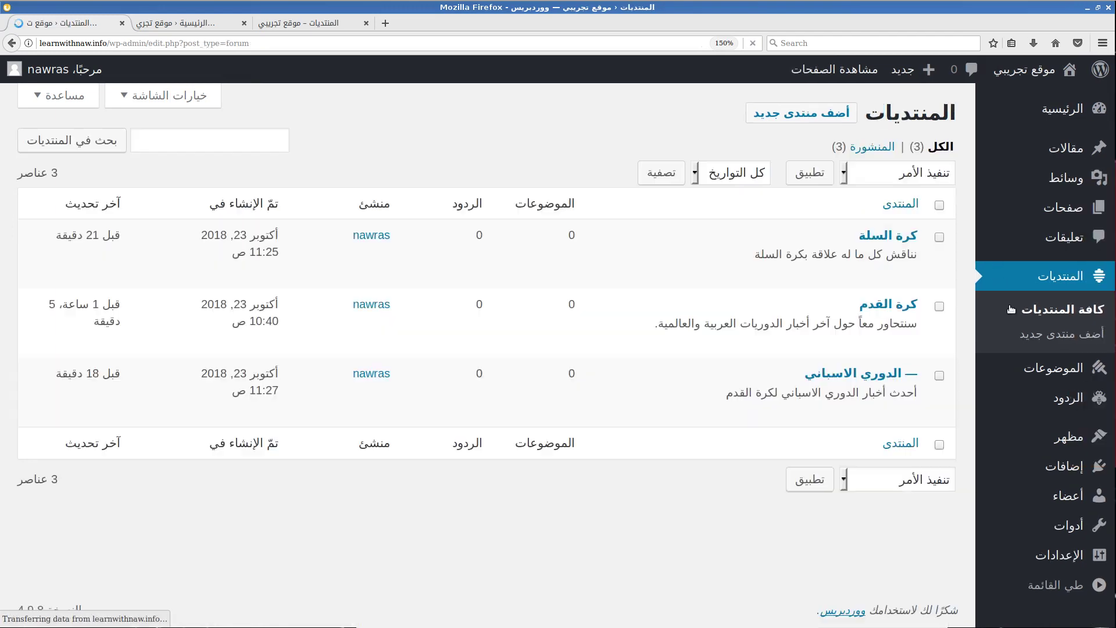
click(904, 275)
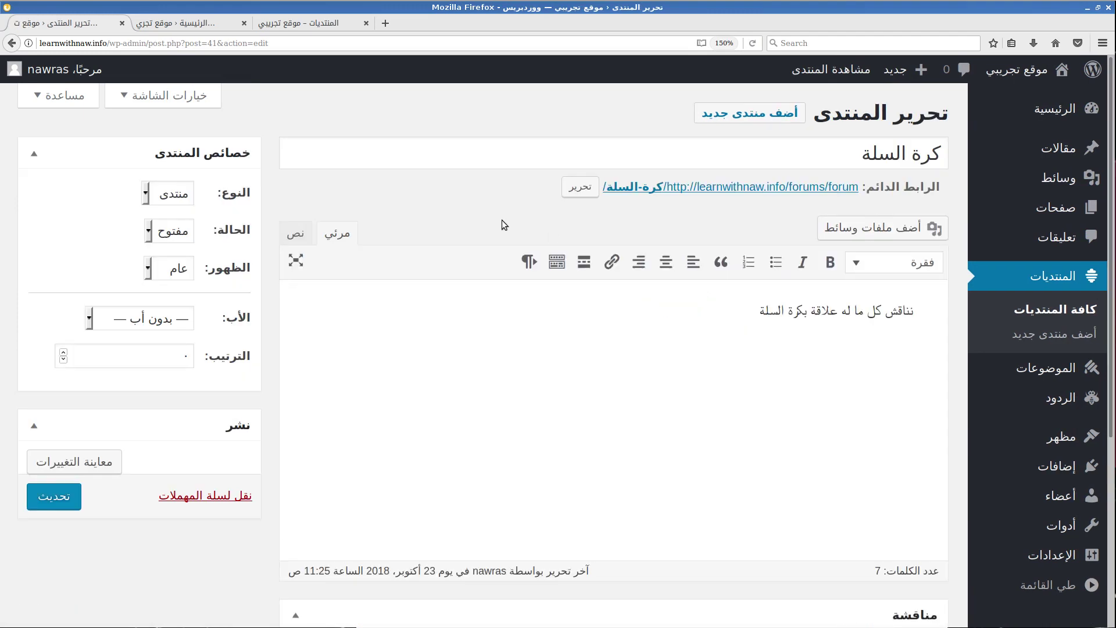
click(181, 355)
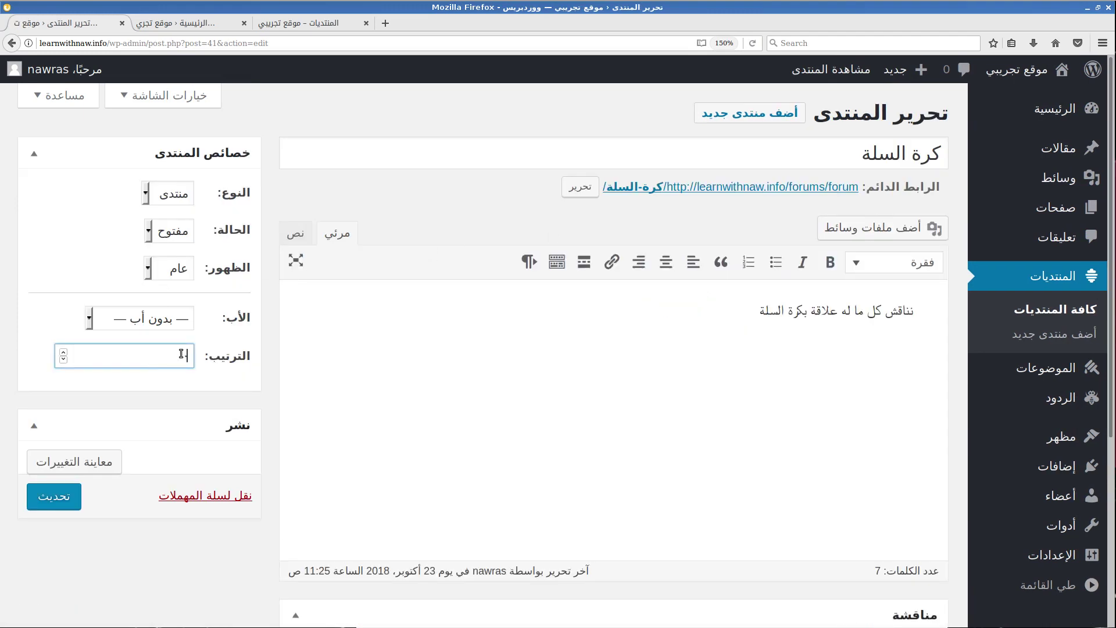
text(20)
click(54, 499)
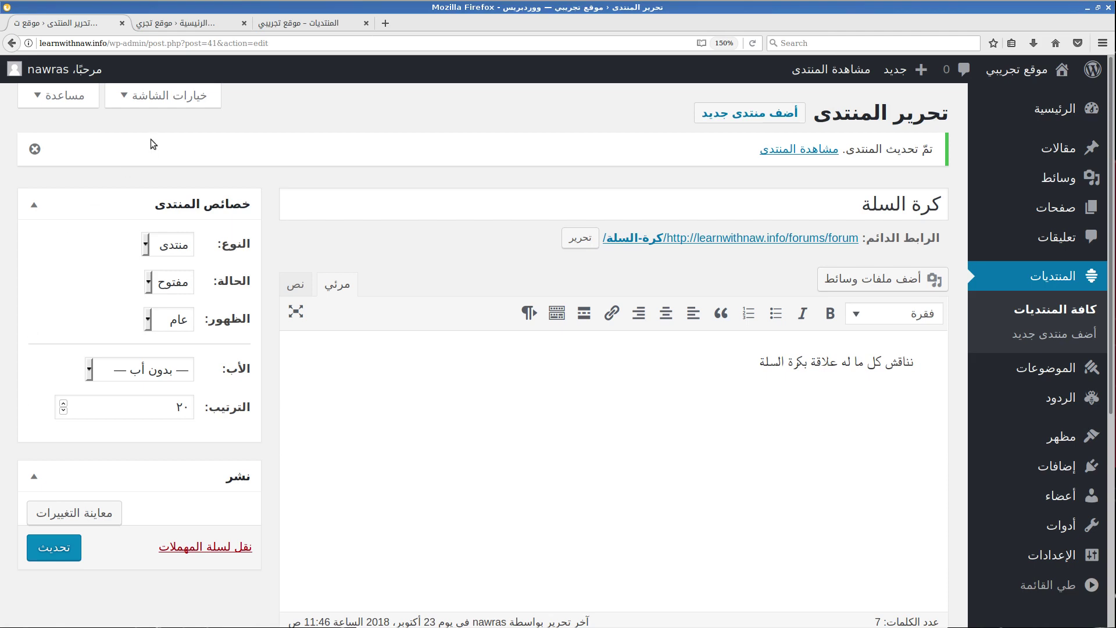
Step: Reload the public forums page and check the display order of كرة القدم and كرة السلة
click(280, 25)
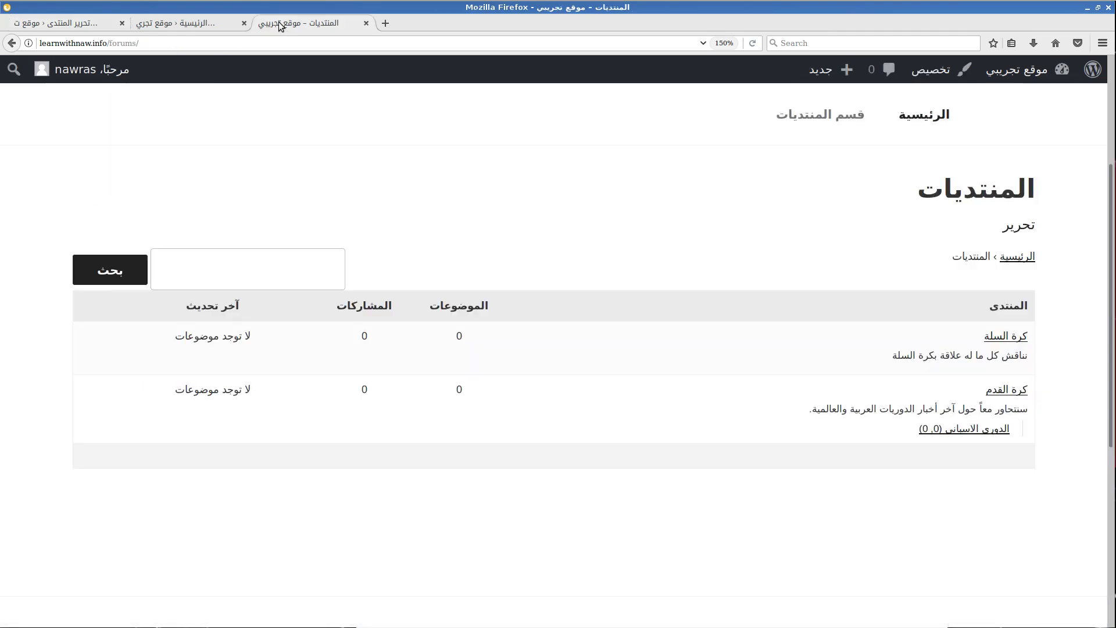
click(752, 43)
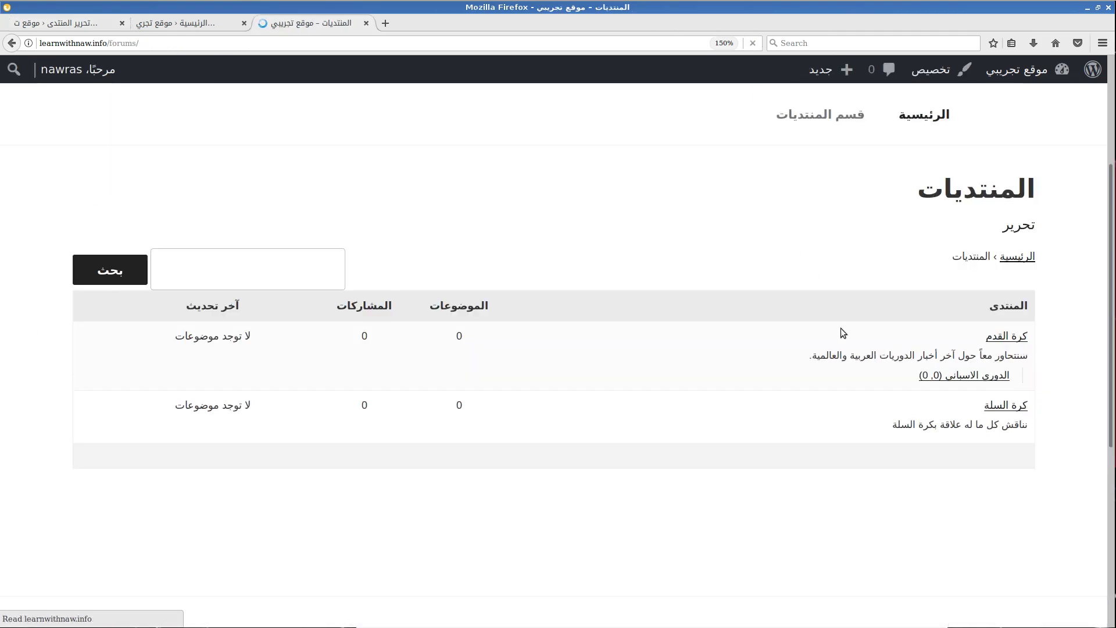
key(ctrl+plus)
key(ctrl+plus)
key(ctrl+plus)
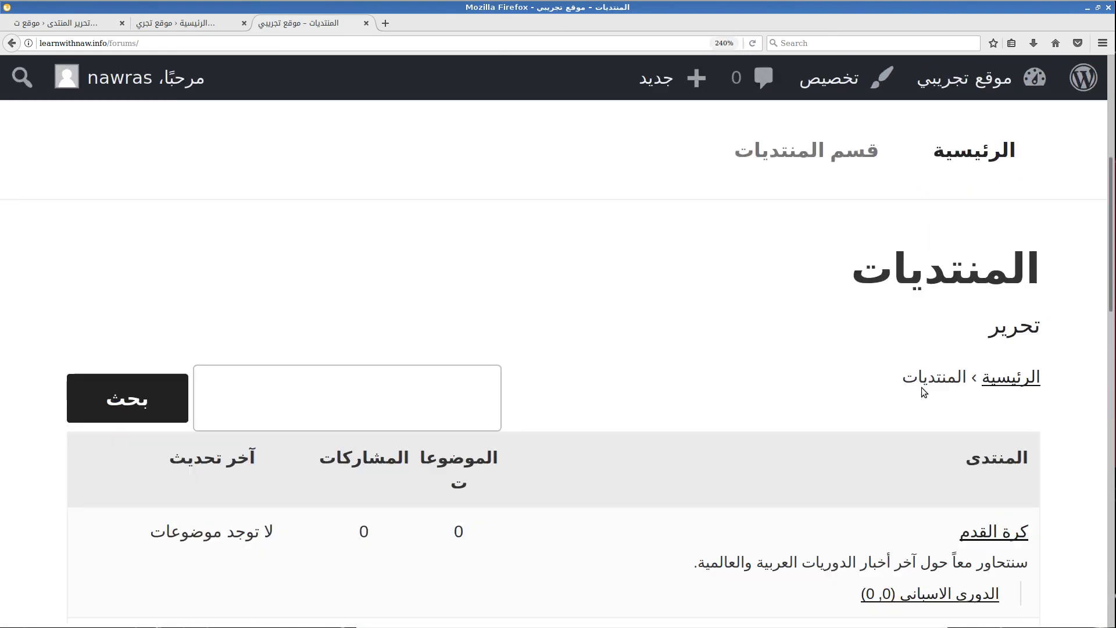
scroll(854, 386, down, 2)
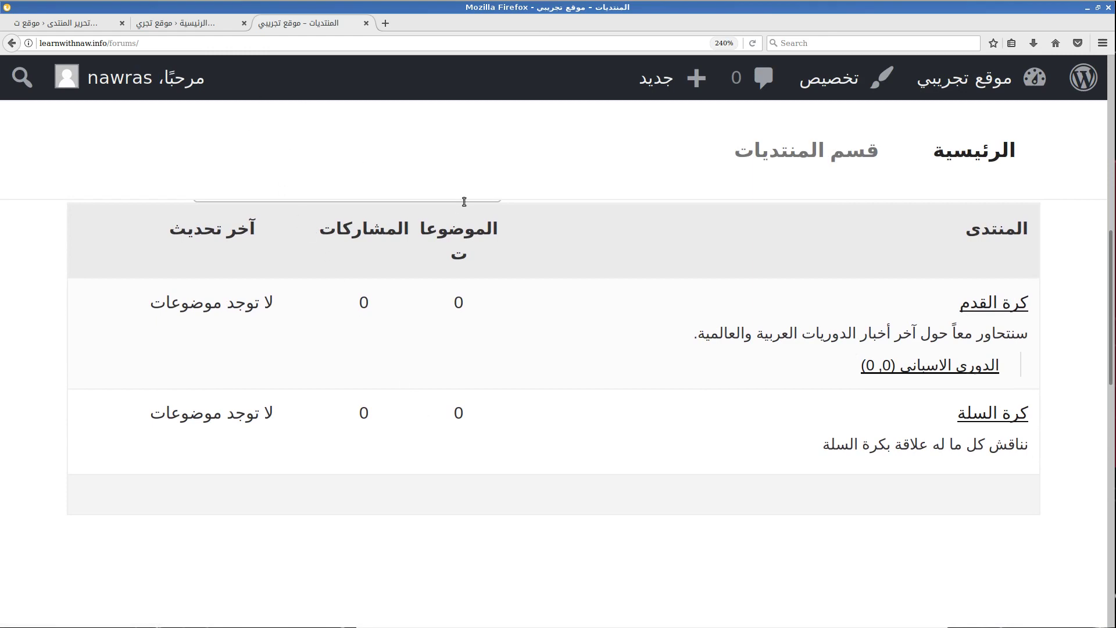
Step: Return to the admin list of all forums and compare its forum order with the public forums page
click(97, 26)
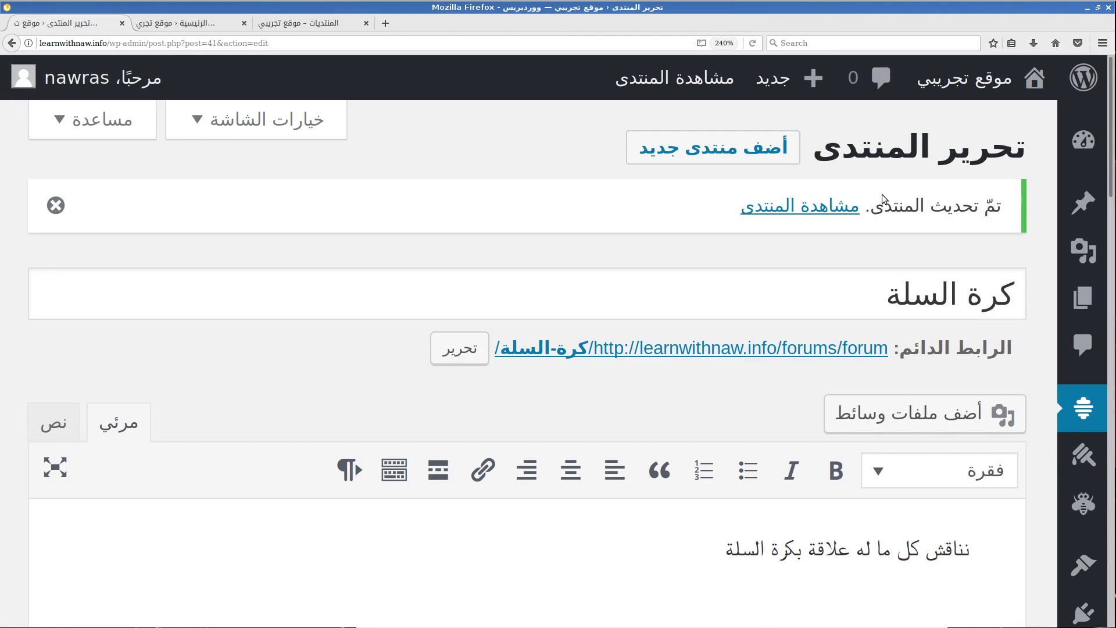
key(ctrl+minus)
key(ctrl+minus)
key(ctrl+minus)
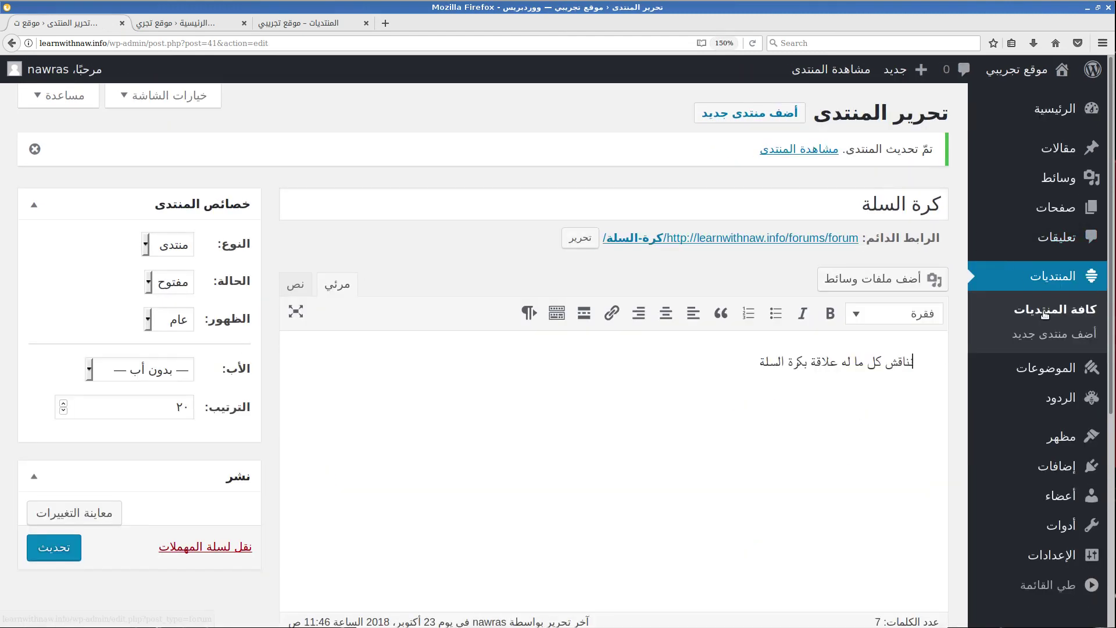
click(1044, 314)
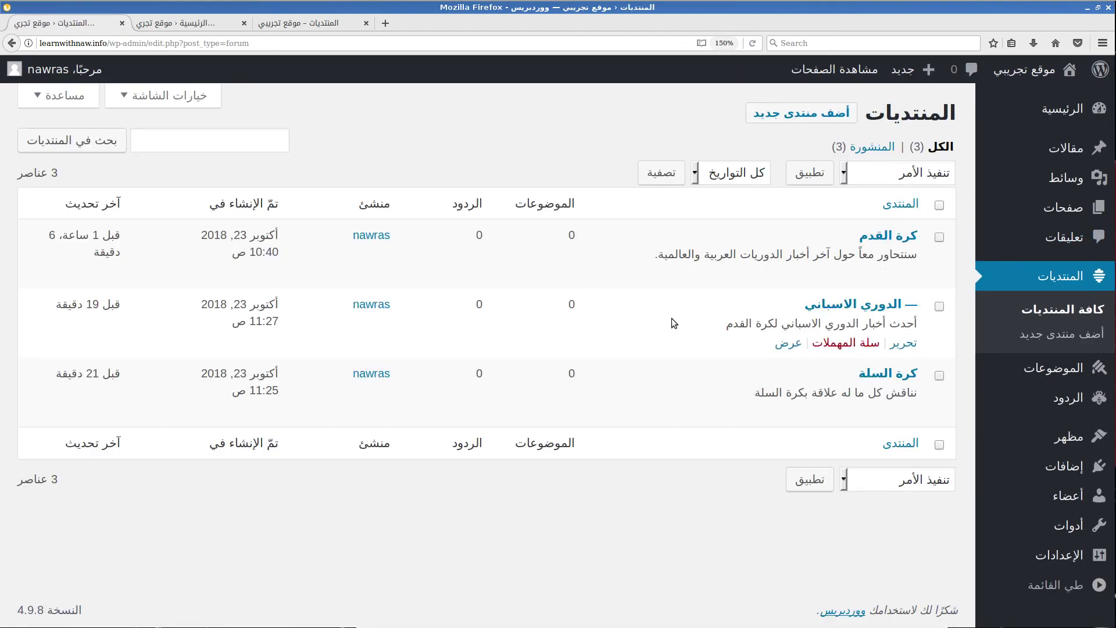
click(326, 18)
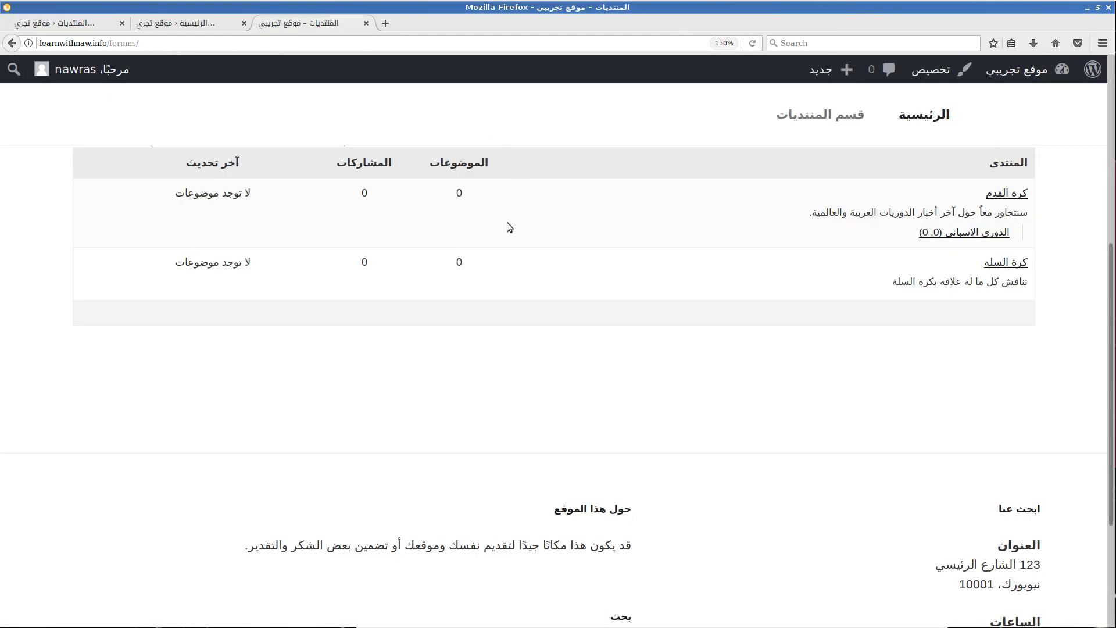
Step: View the كرة القدم forum from the admin list and review its sub-forum table and new-topic form
click(57, 18)
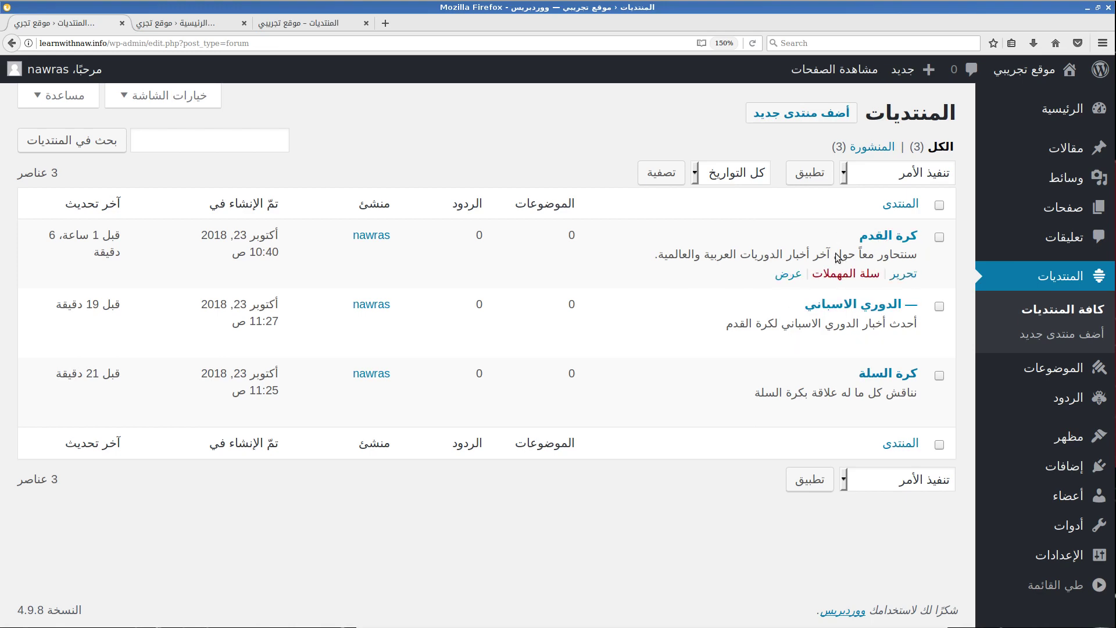
click(785, 278)
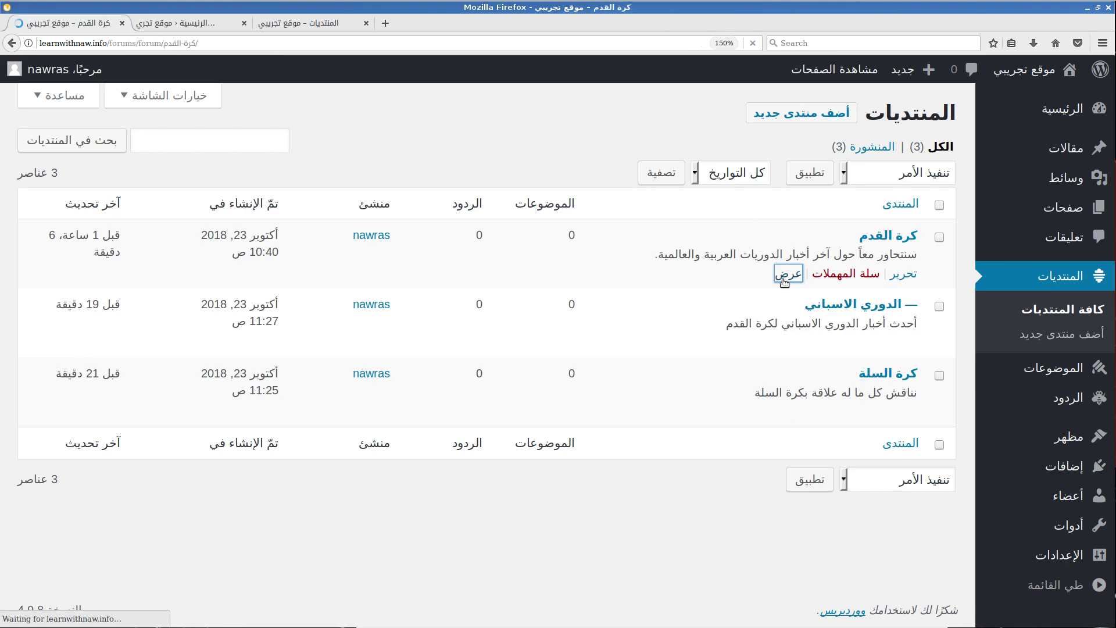
scroll(630, 368, down, 7)
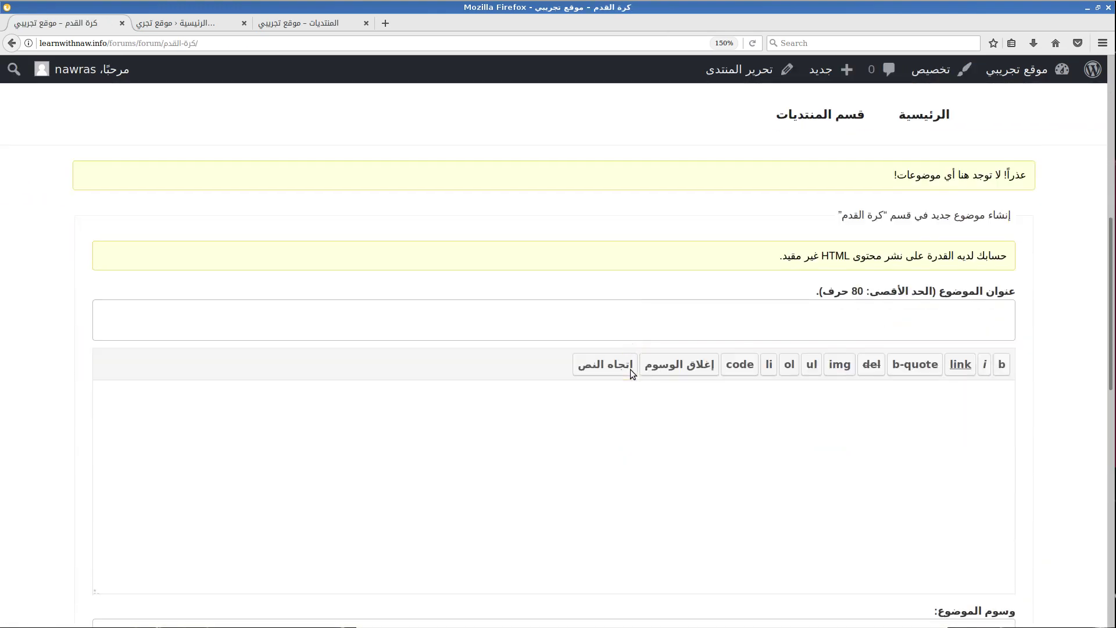
scroll(632, 370, up, 2)
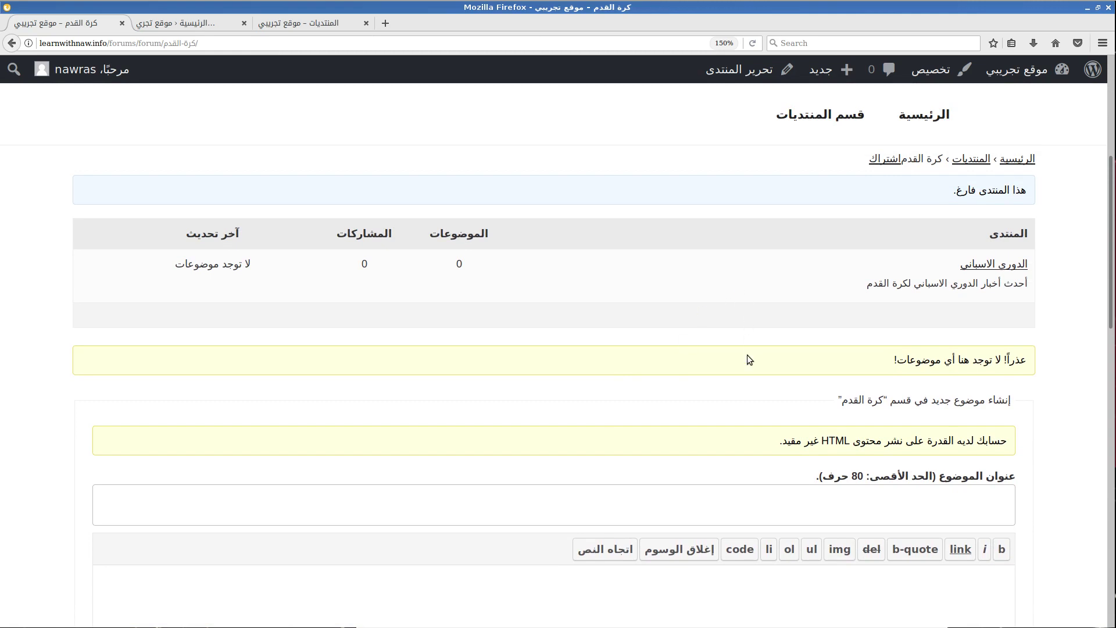
scroll(748, 354, up, 2)
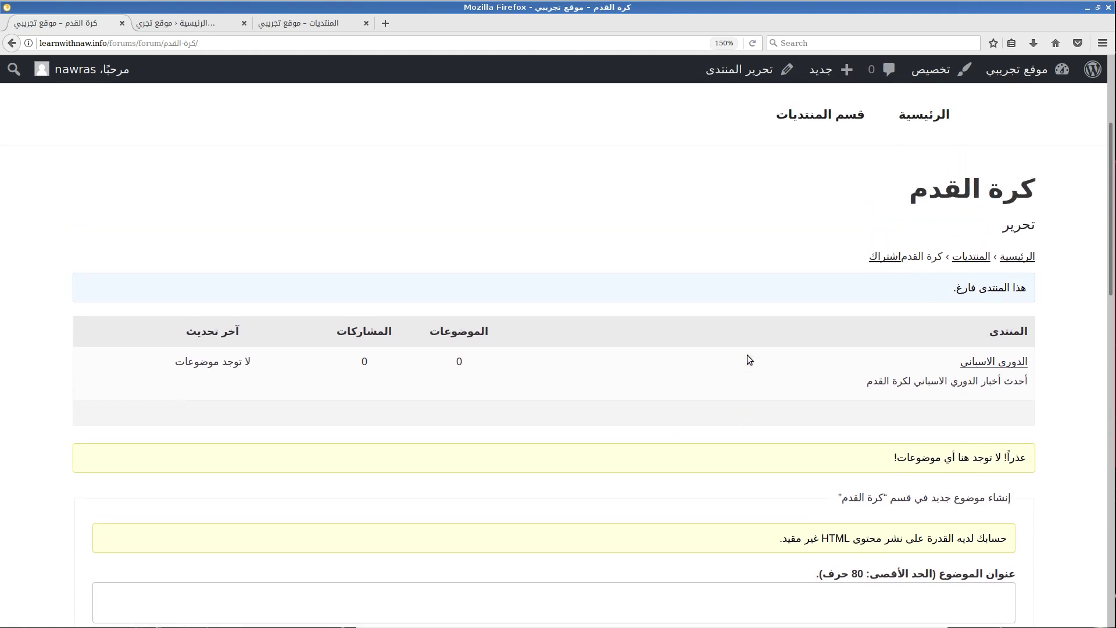
scroll(747, 355, up, 3)
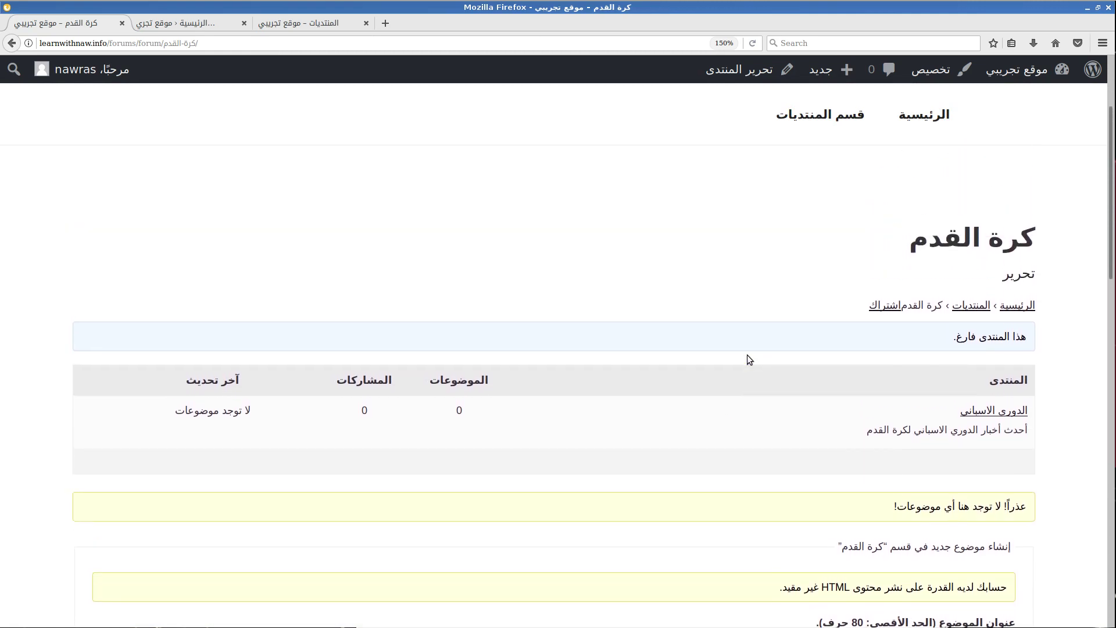